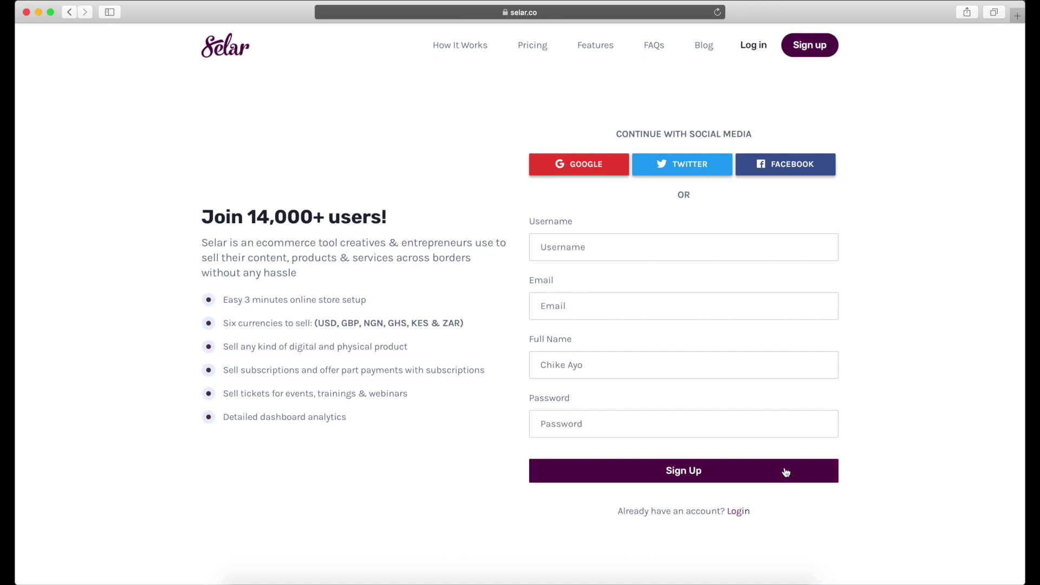
- Log in to the Selar store account with its username and password to reach the Dashboard
click(740, 512)
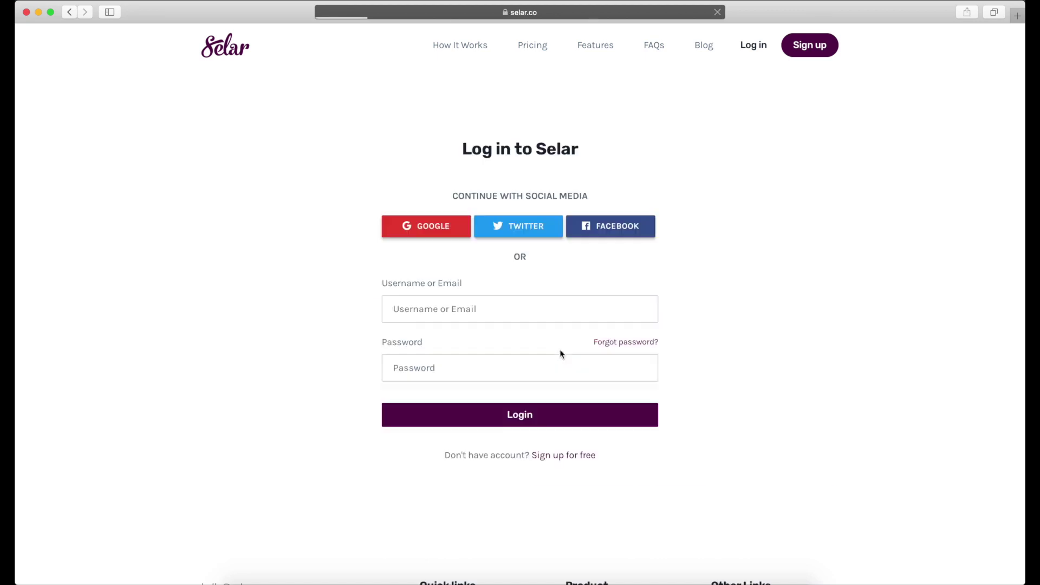
click(446, 300)
text(demo)
key(Tab)
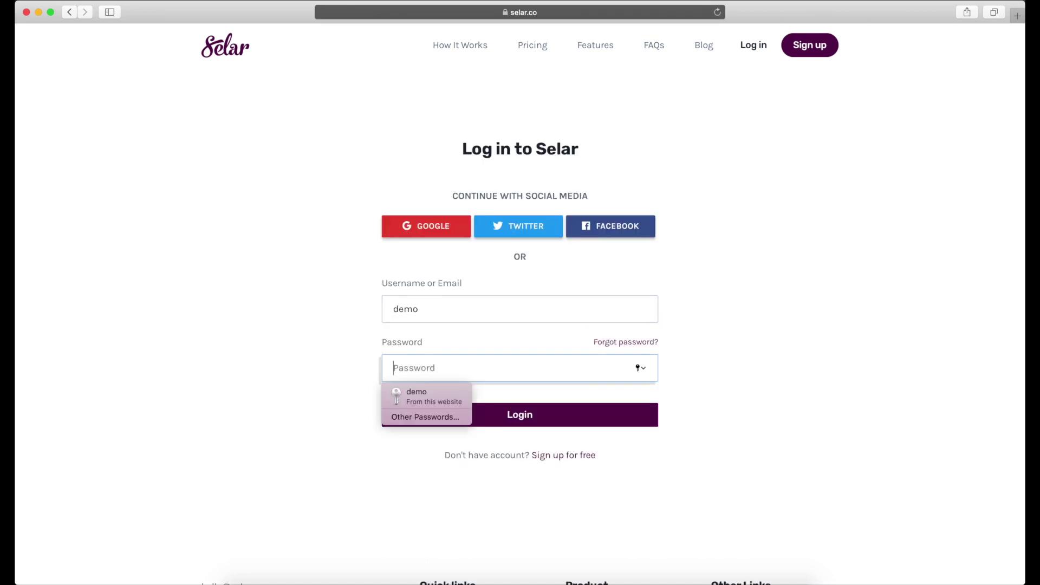
text(demo)
click(499, 418)
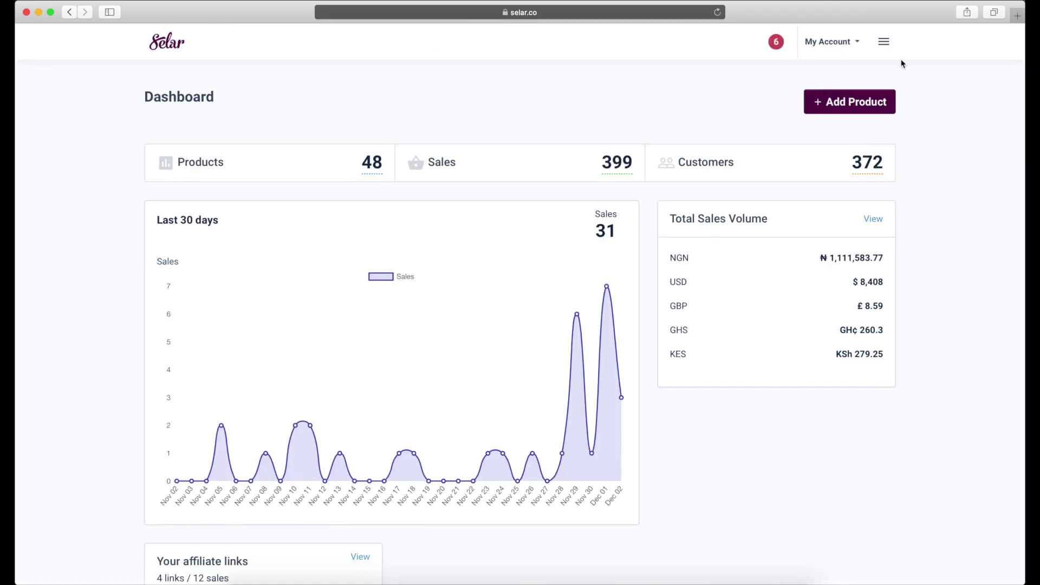
- View the Selar Pro subscription plans, then expand the Products entries in the navigation menu
click(884, 41)
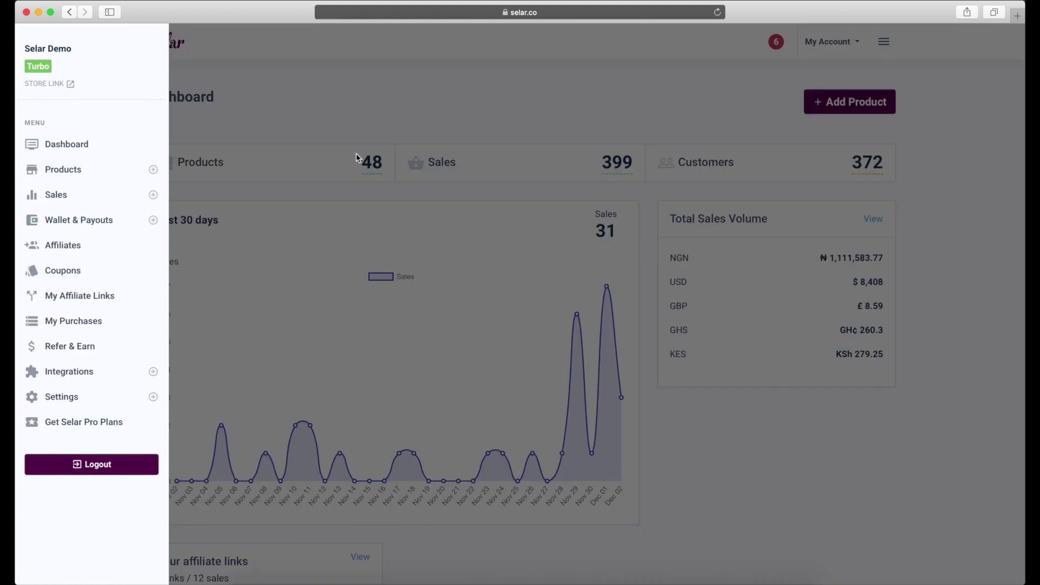
click(92, 427)
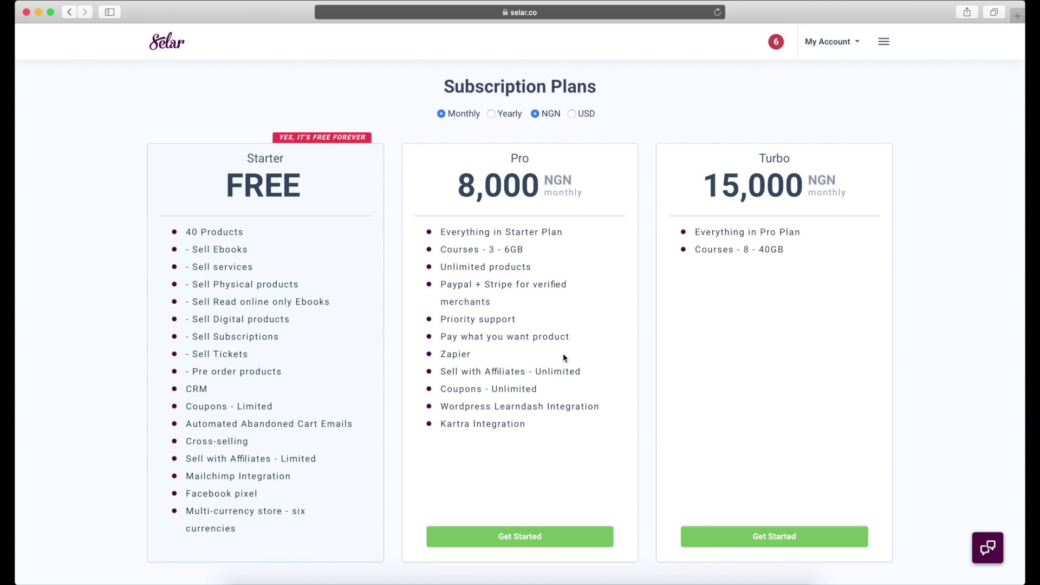
click(888, 48)
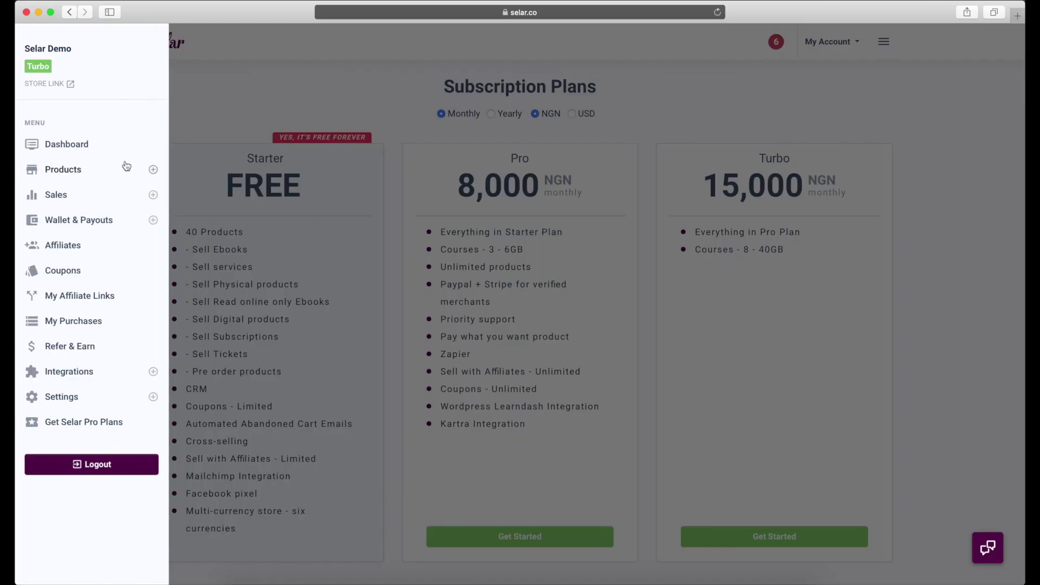
click(76, 169)
- Start a new product with the Selar logo PNG as its image and the name Test
click(79, 221)
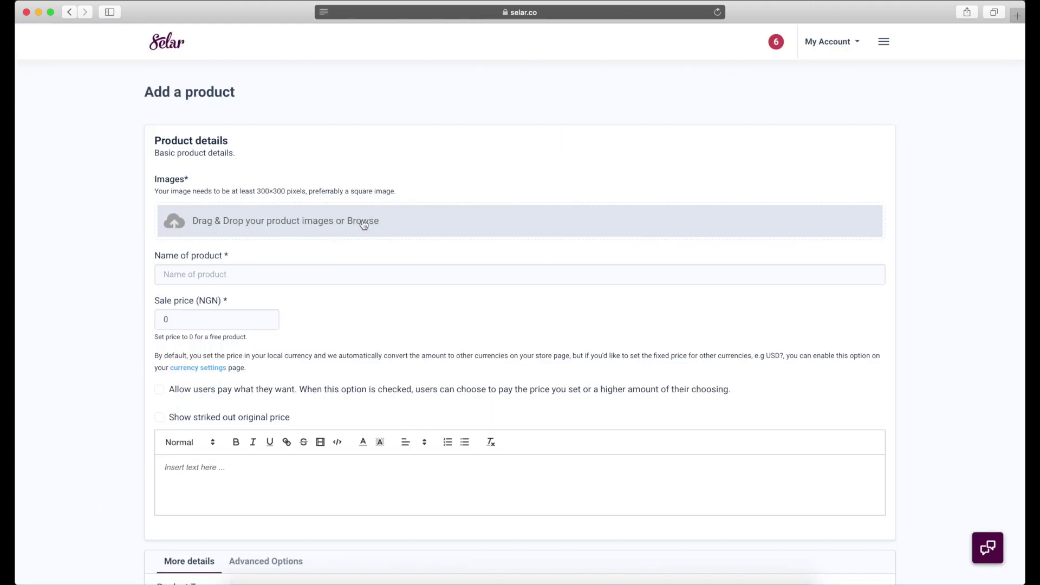
click(363, 222)
click(415, 119)
double_click(414, 119)
click(300, 314)
text(Test)
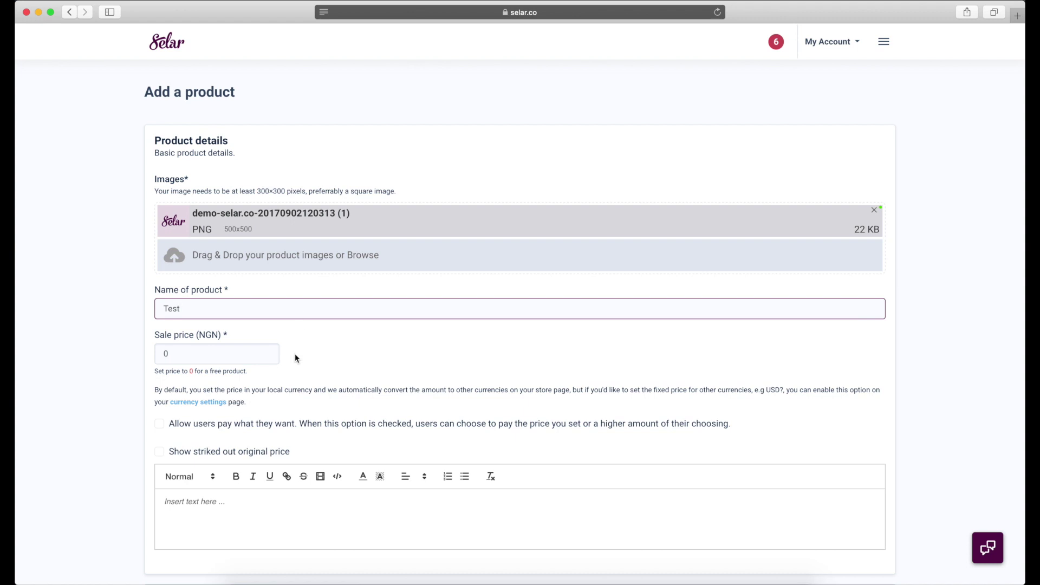
click(163, 352)
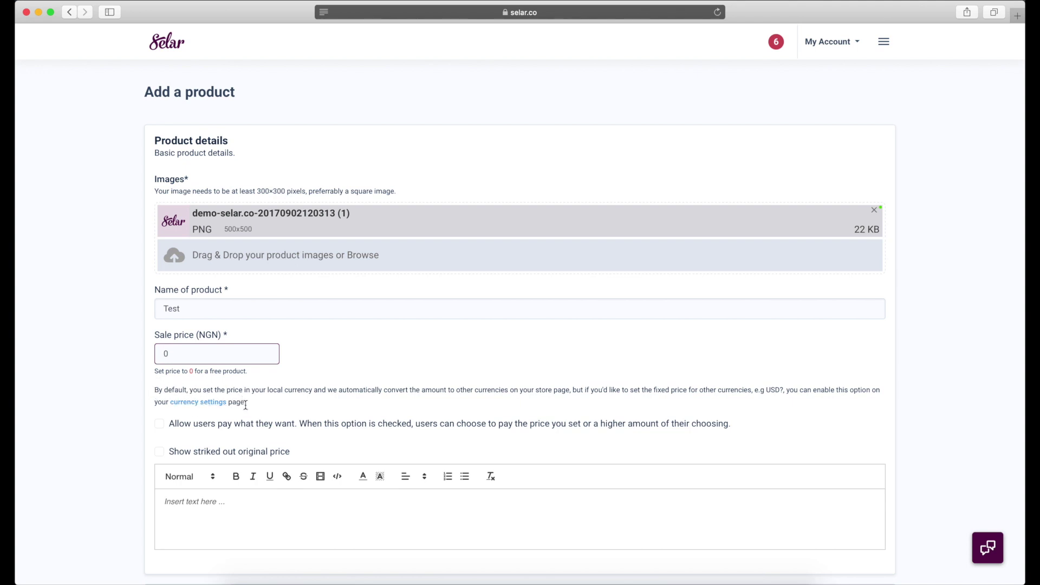
- Enable USD as a custom editable currency alongside NGN in the store currency settings
click(203, 403)
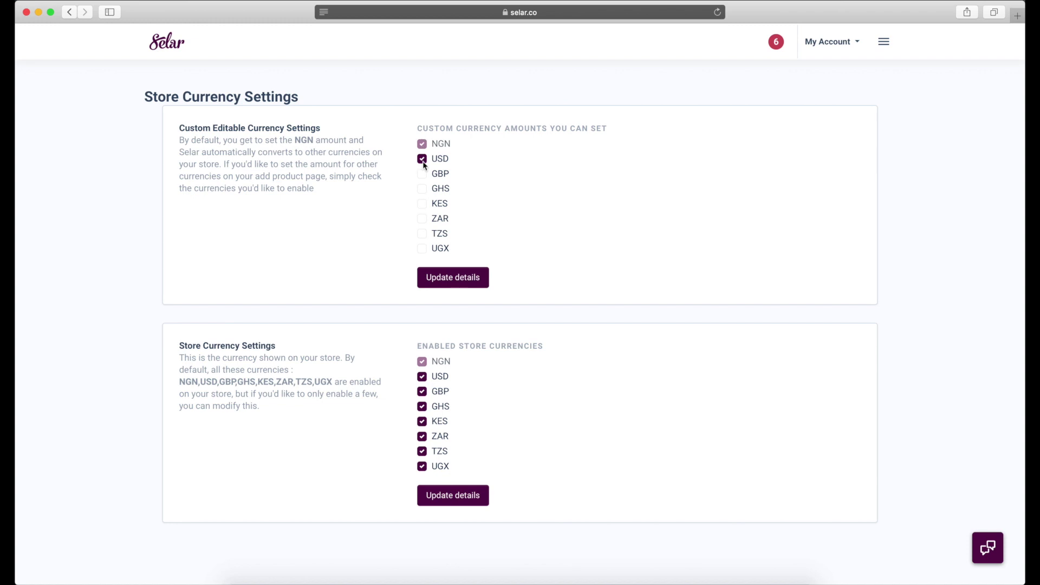
click(447, 276)
click(883, 42)
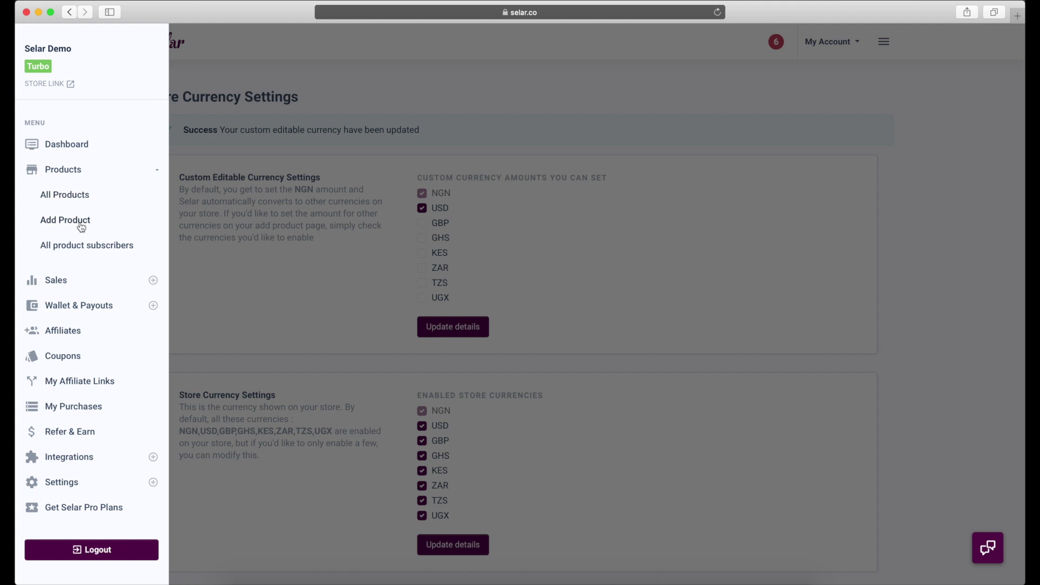
- Start a product named Test course with the Selar logo image and a 3000 NGN sale price plus a USD price
click(81, 226)
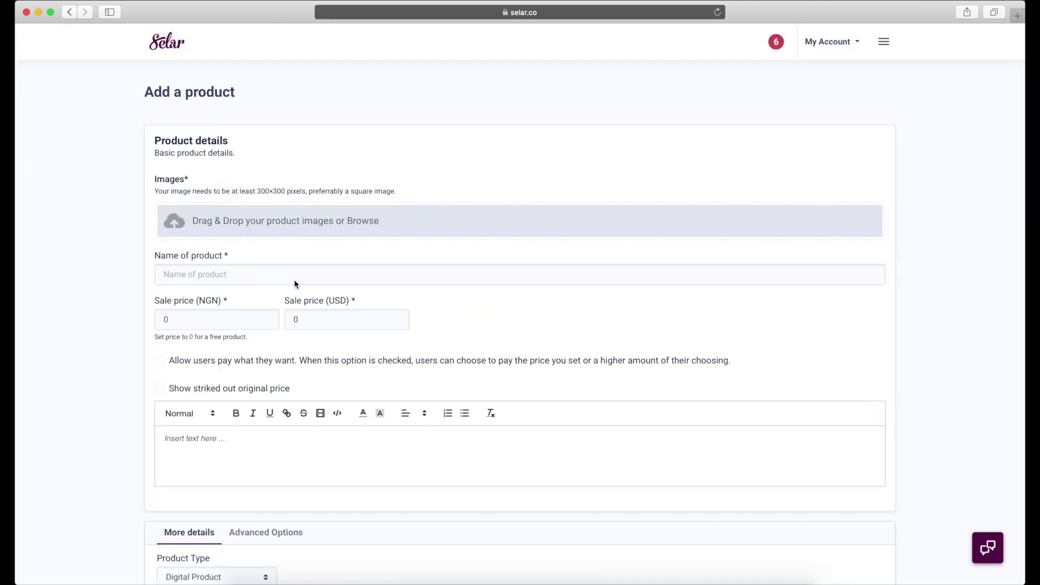
click(269, 227)
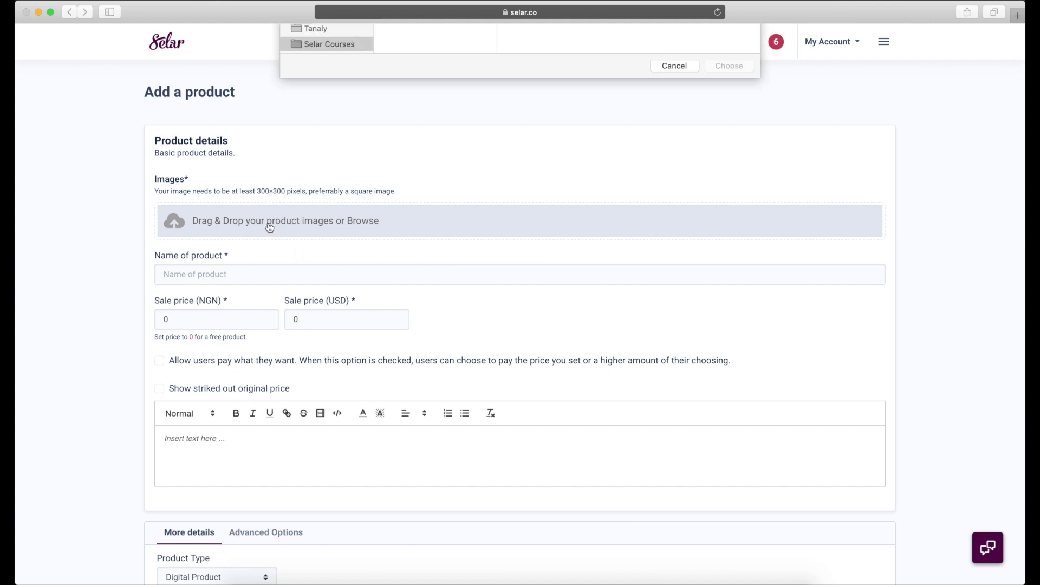
click(425, 120)
double_click(426, 120)
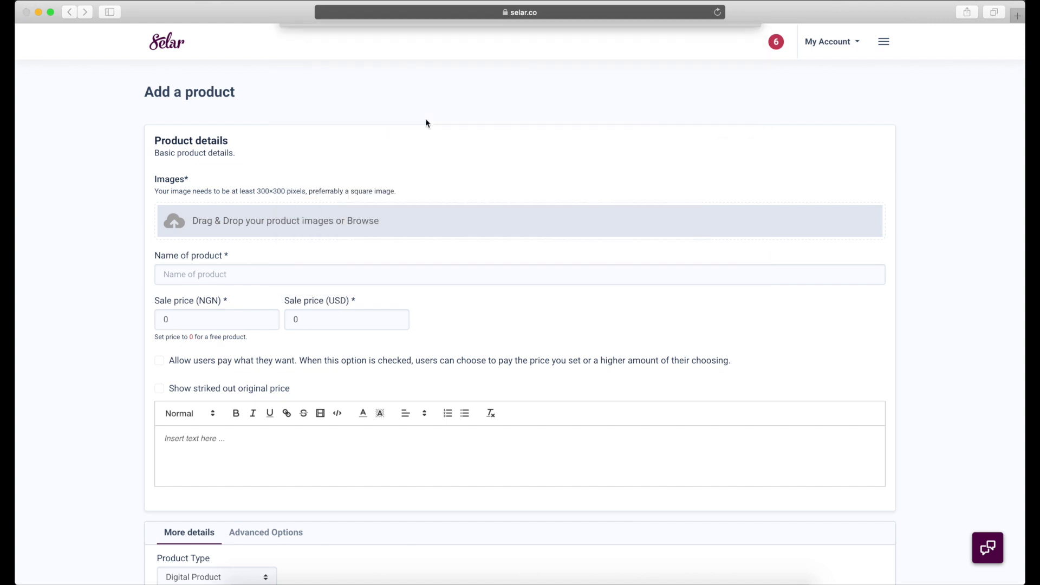
click(273, 307)
text(Test course)
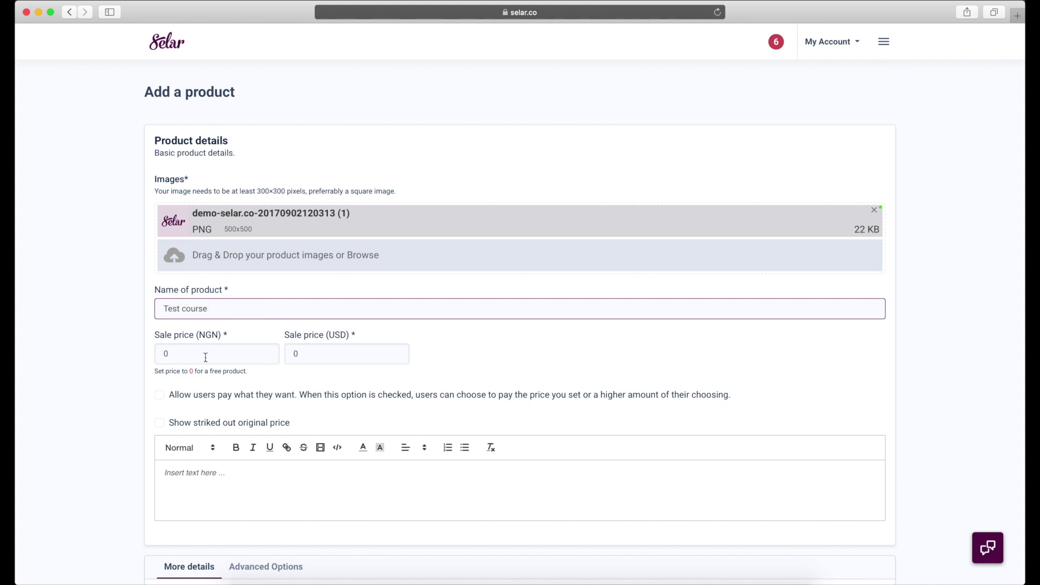
click(165, 353)
text(3000)
click(347, 354)
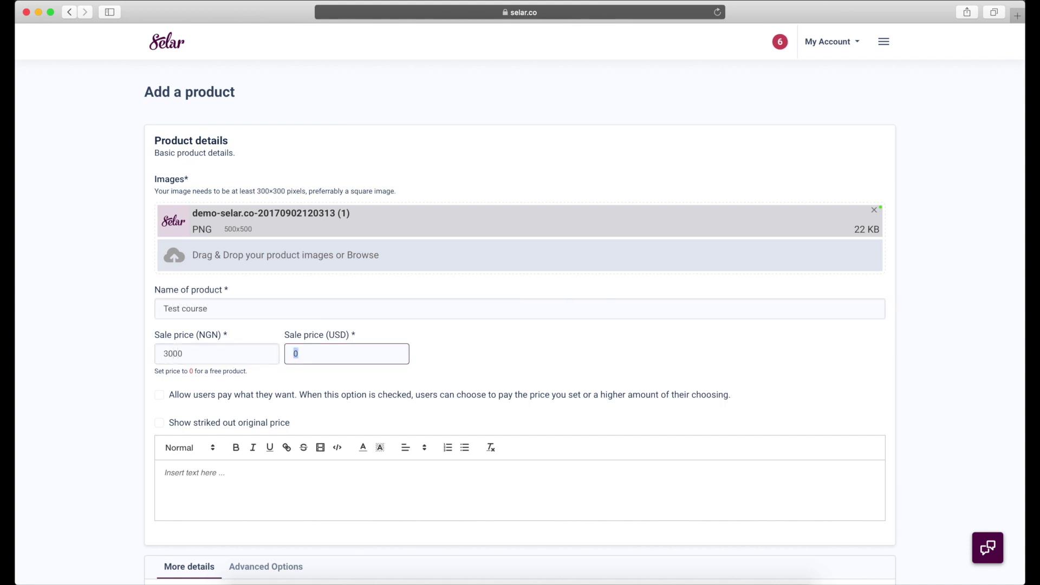
text(4000)
- Show struck-out originals 10000 NGN and 70 USD, trim the USD sale price to 40, and add a description
scroll(285, 429, down, 3)
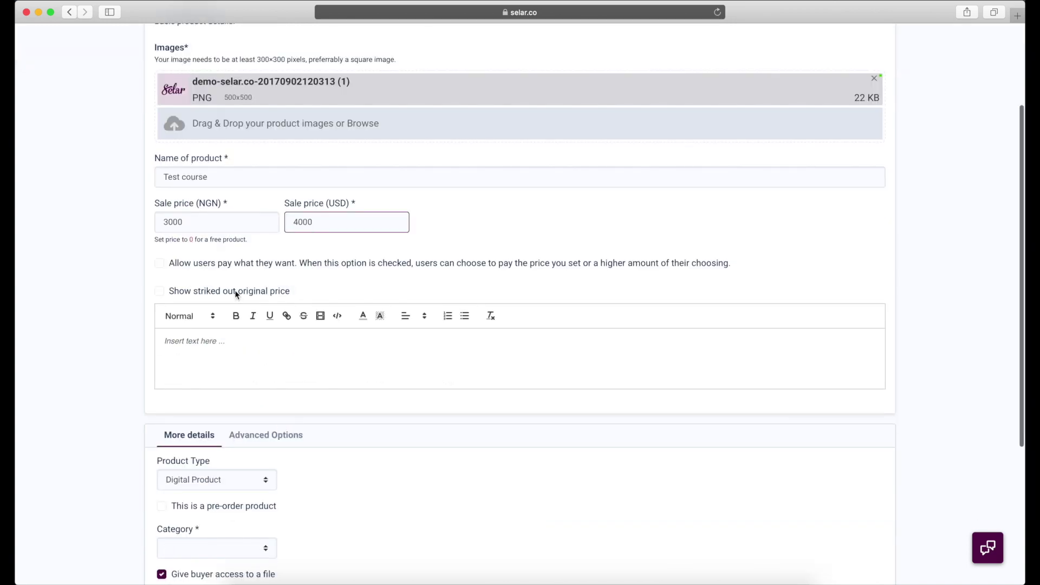
click(217, 292)
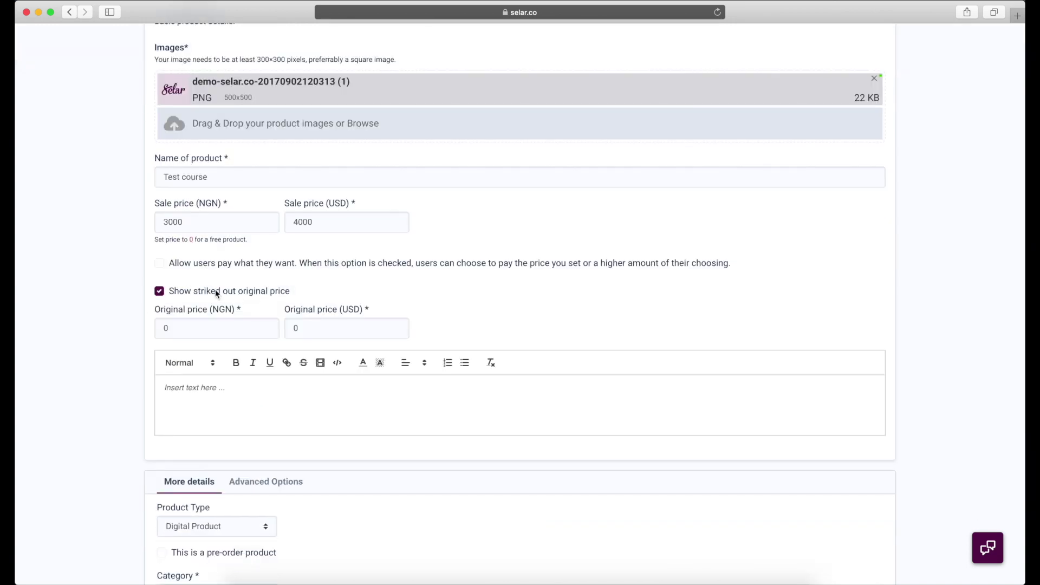
click(162, 327)
text(10000)
click(297, 327)
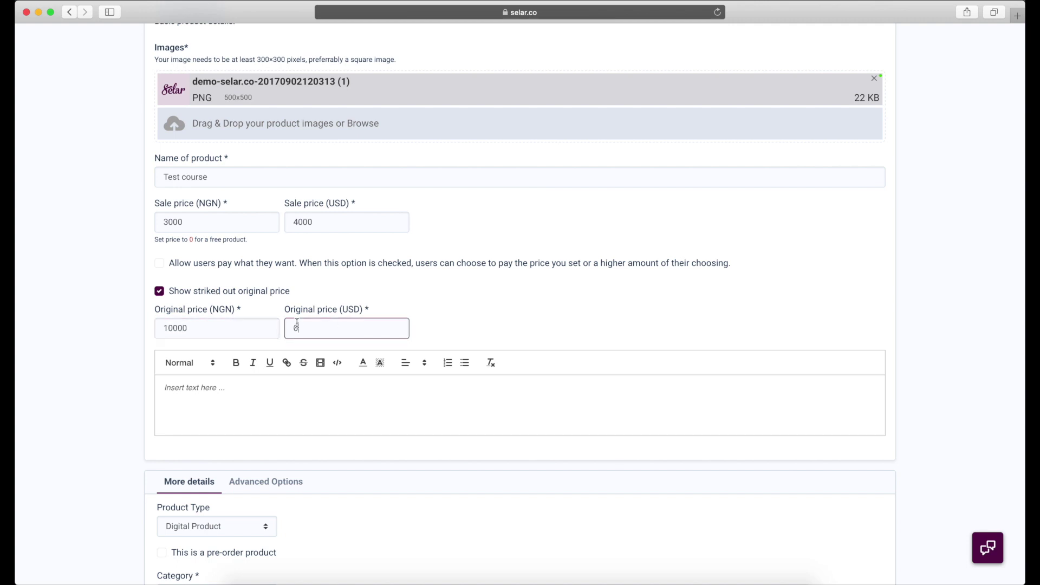
click(325, 227)
key(BackSpace)
key(BackSpace)
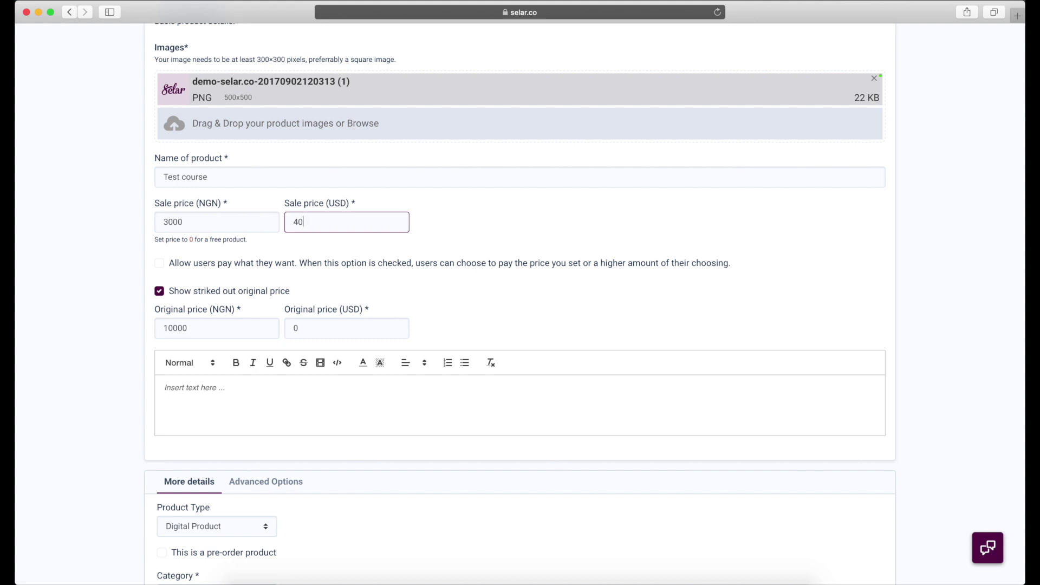
click(286, 328)
text(70)
click(341, 408)
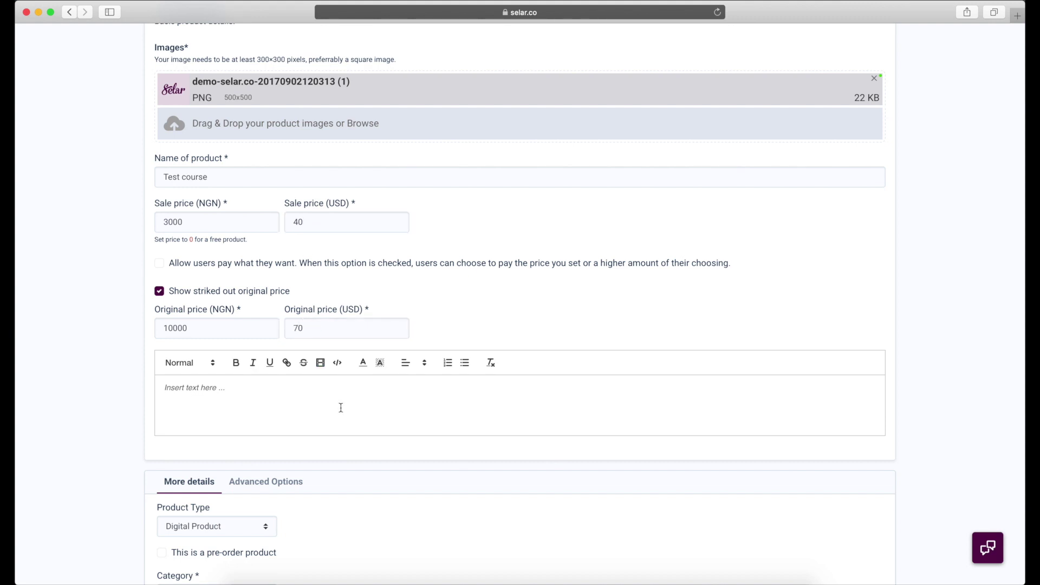
text(This is my description section.)
- Make Test course a Selar-hosted course in category Other with pre-order off, and save it as a draft
scroll(348, 339, down, 5)
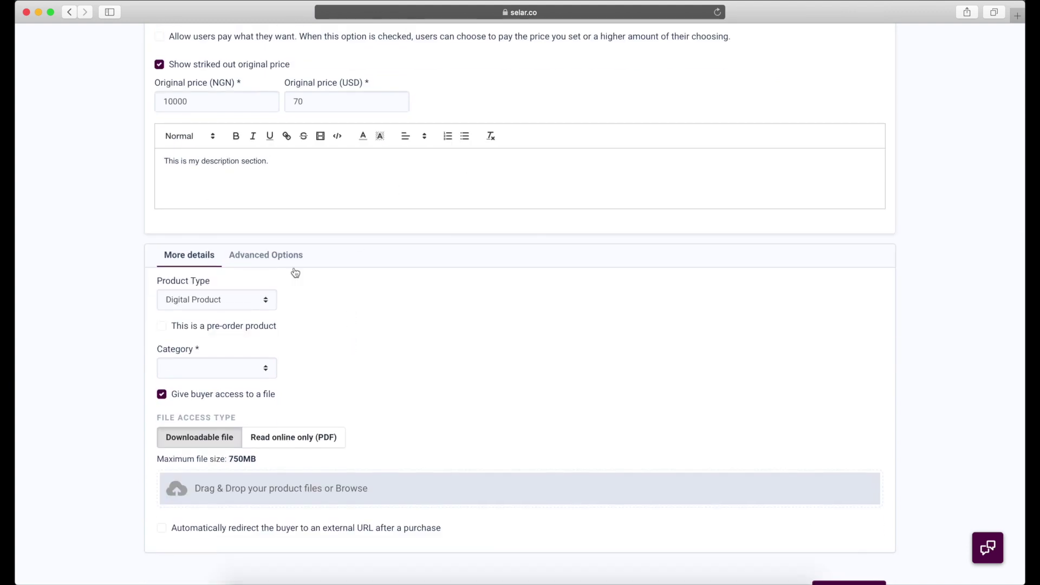
click(231, 301)
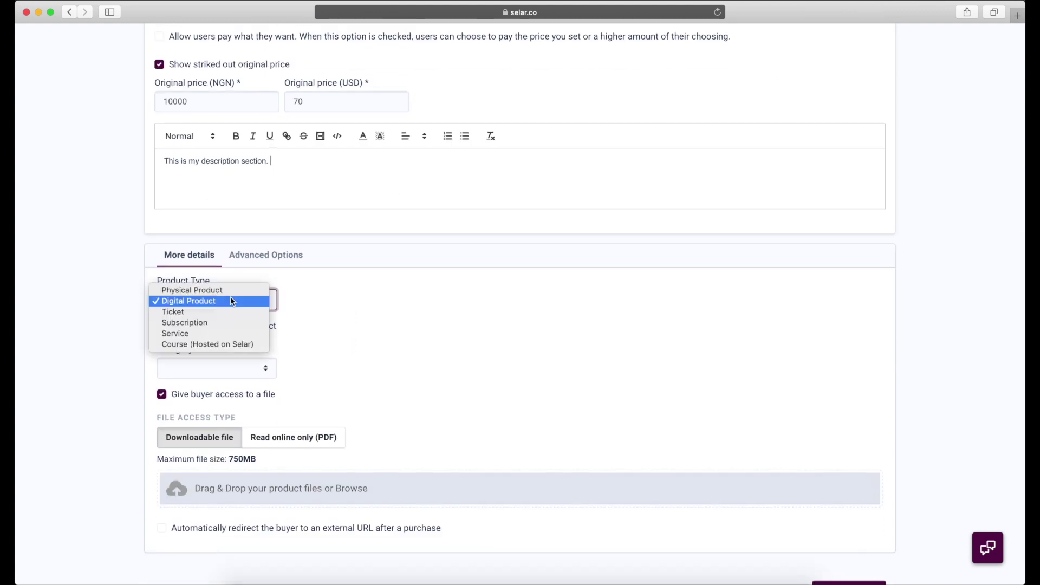
click(183, 344)
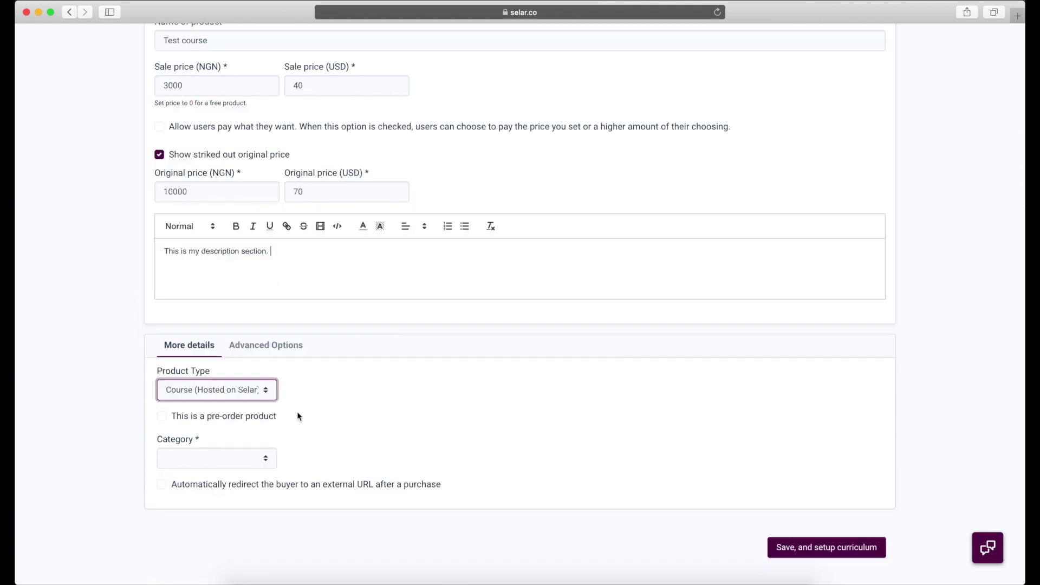
click(255, 419)
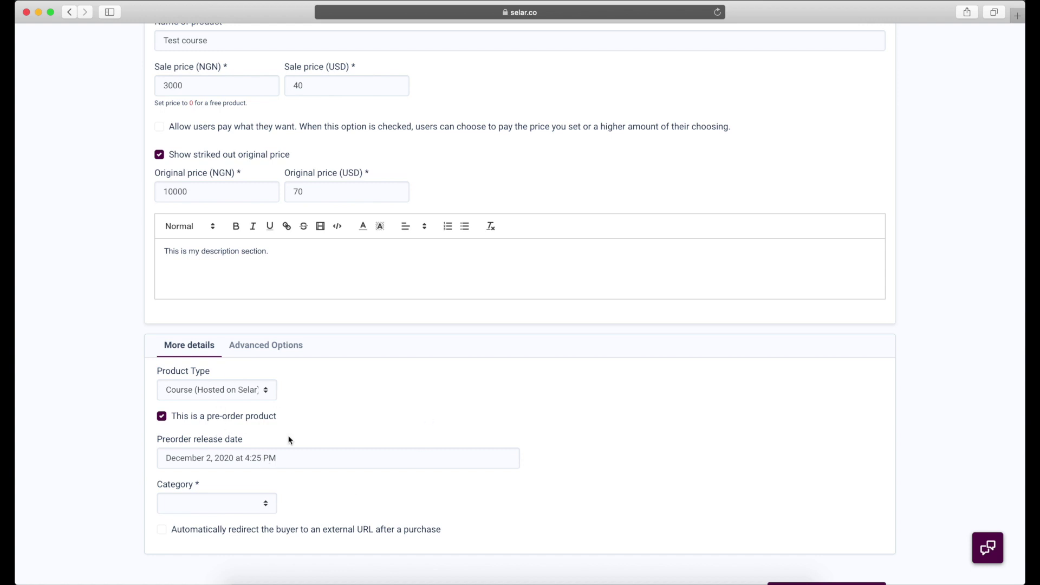
click(241, 417)
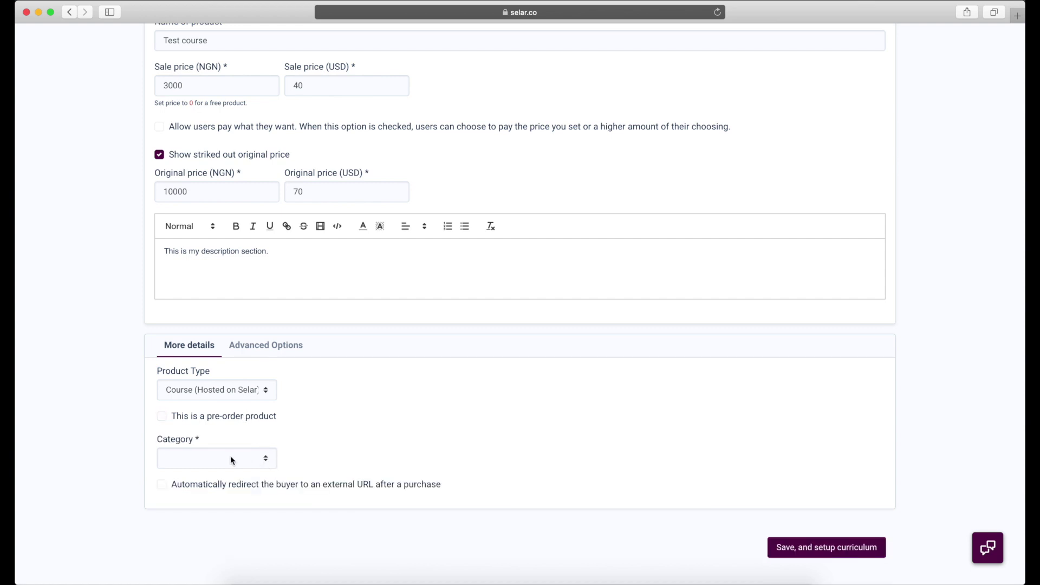
click(232, 459)
click(233, 544)
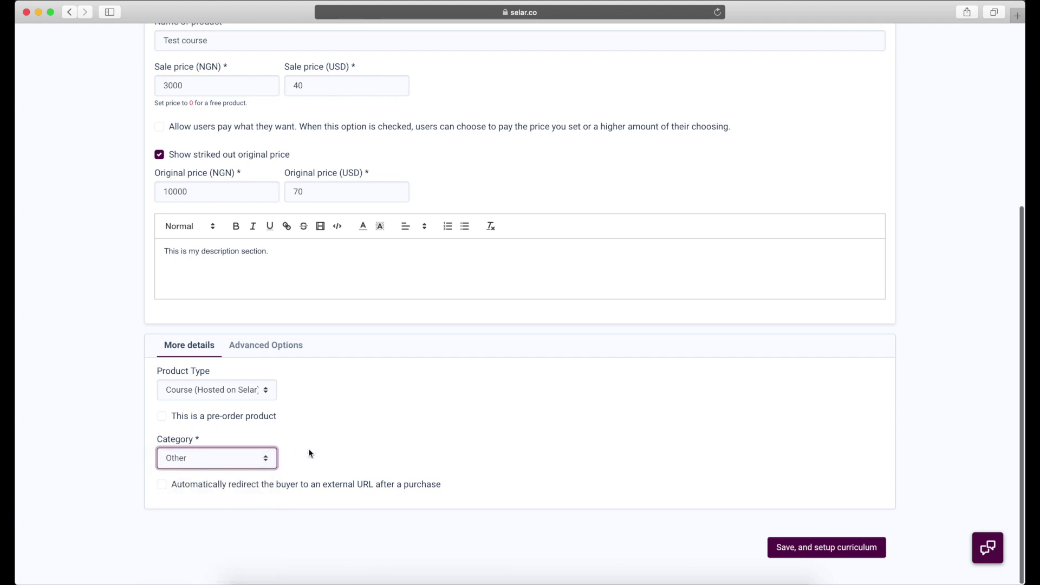
click(818, 555)
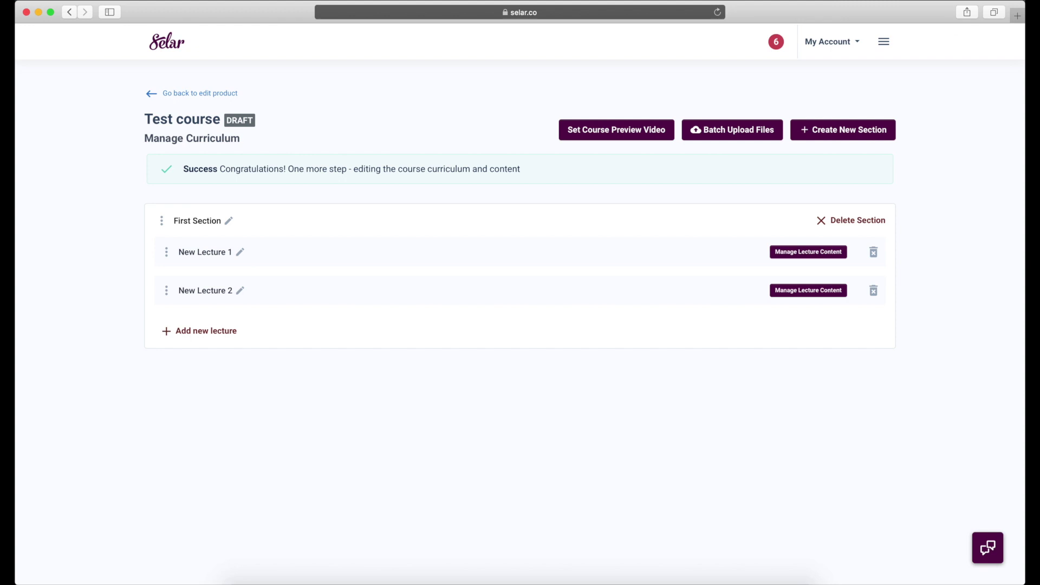
- Open the selar.co storefront in a new tab, browse it, then return to the curriculum tab
click(1018, 16)
text(selar.co/d)
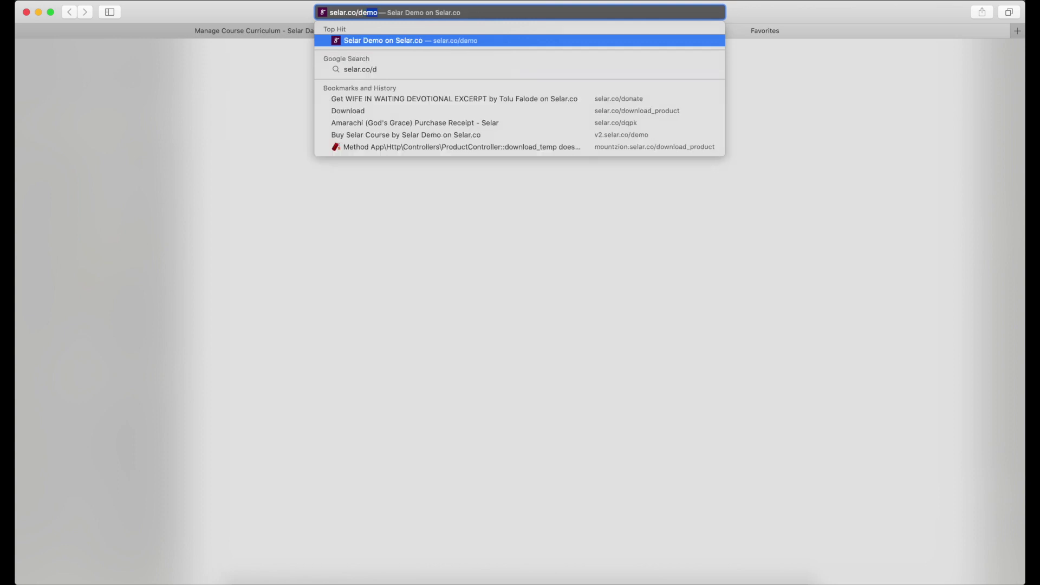
key(Return)
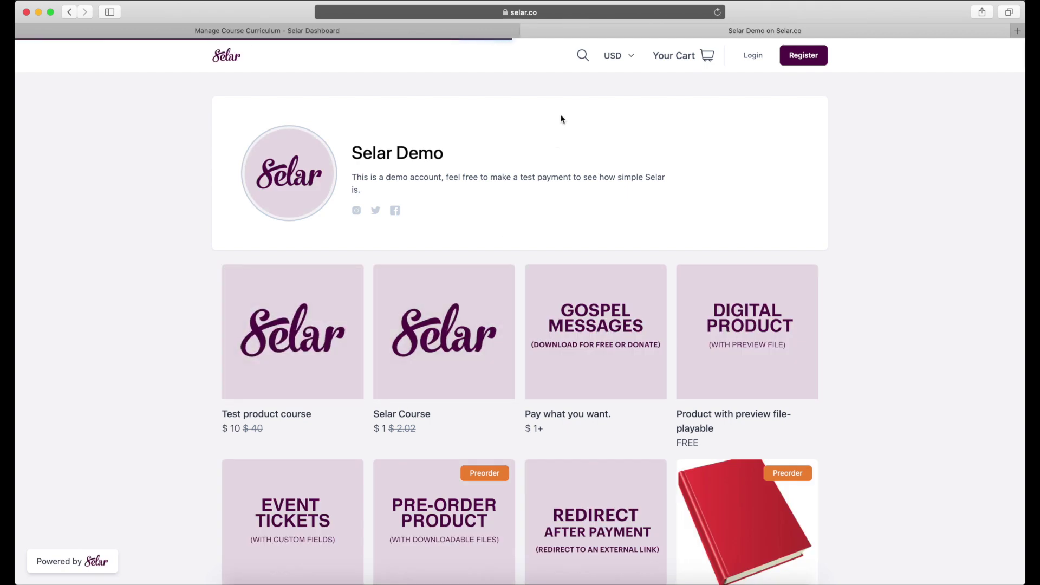
scroll(541, 178, down, 3)
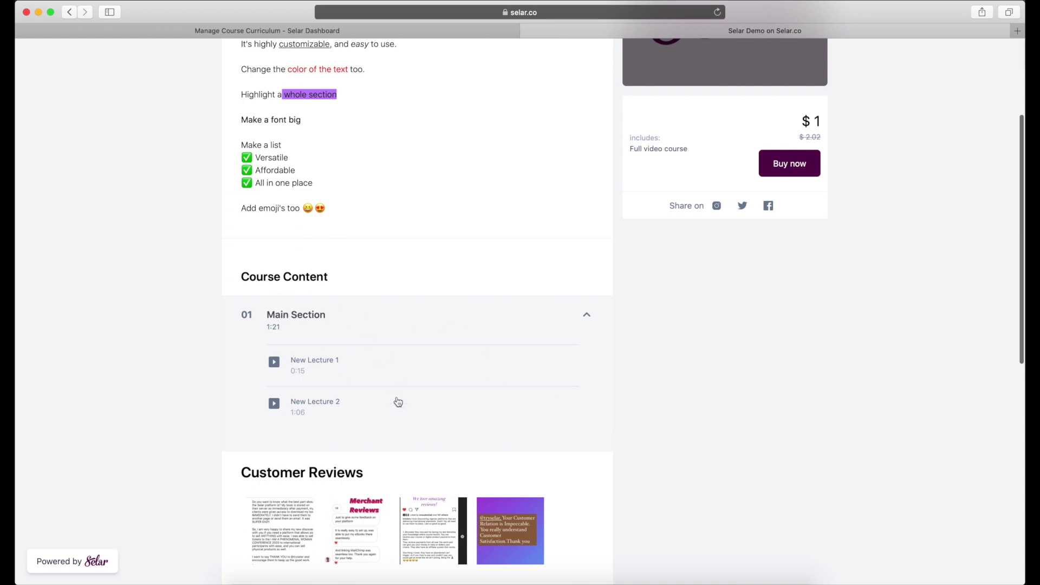
click(327, 27)
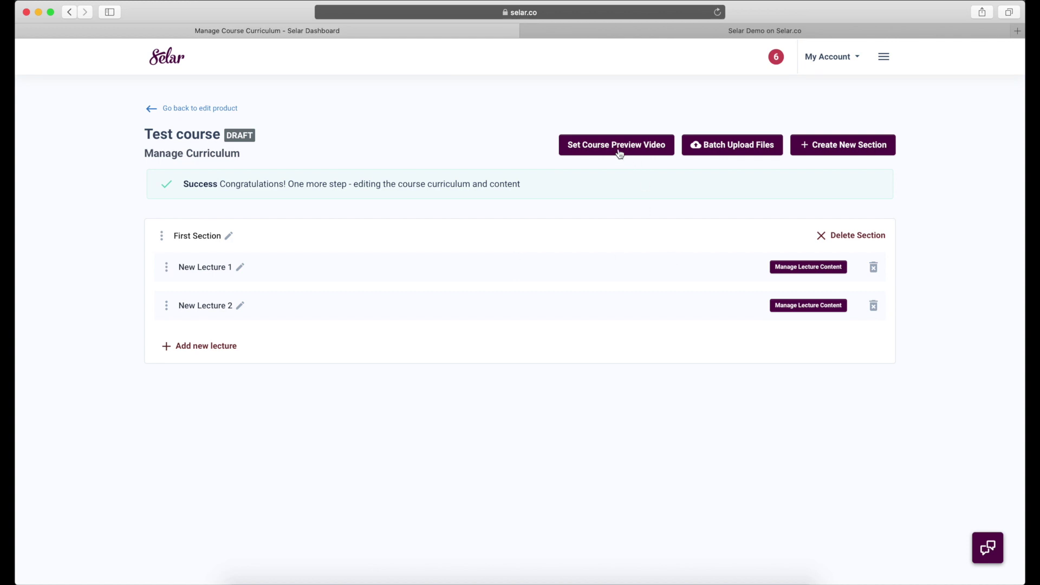
- Rename First Section to Module 1 and its lectures to How to thrive and How to live!
click(228, 235)
triple_click(219, 237)
text(Module 1)
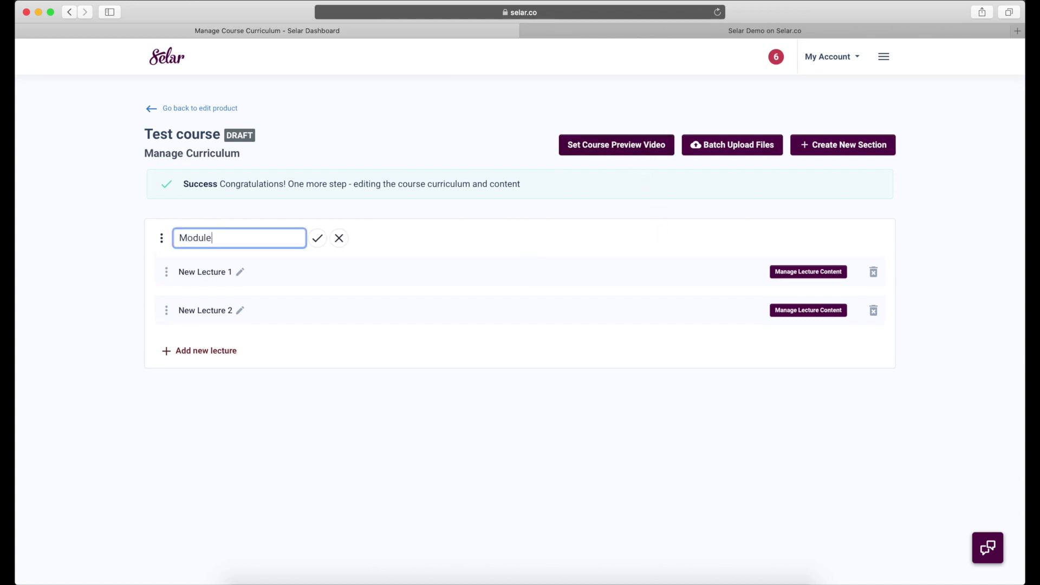
click(318, 237)
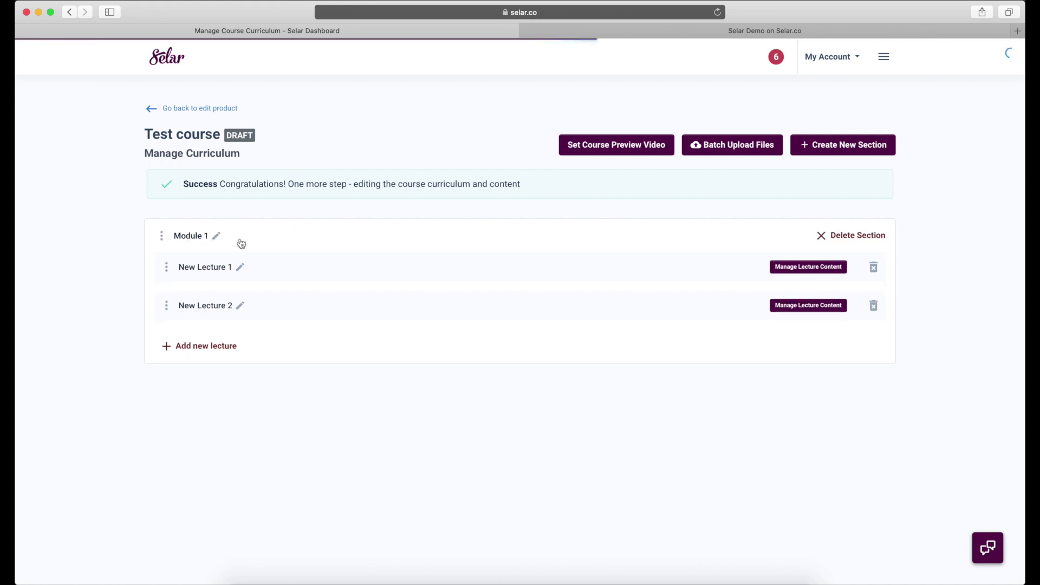
click(242, 267)
click(234, 272)
triple_click(233, 273)
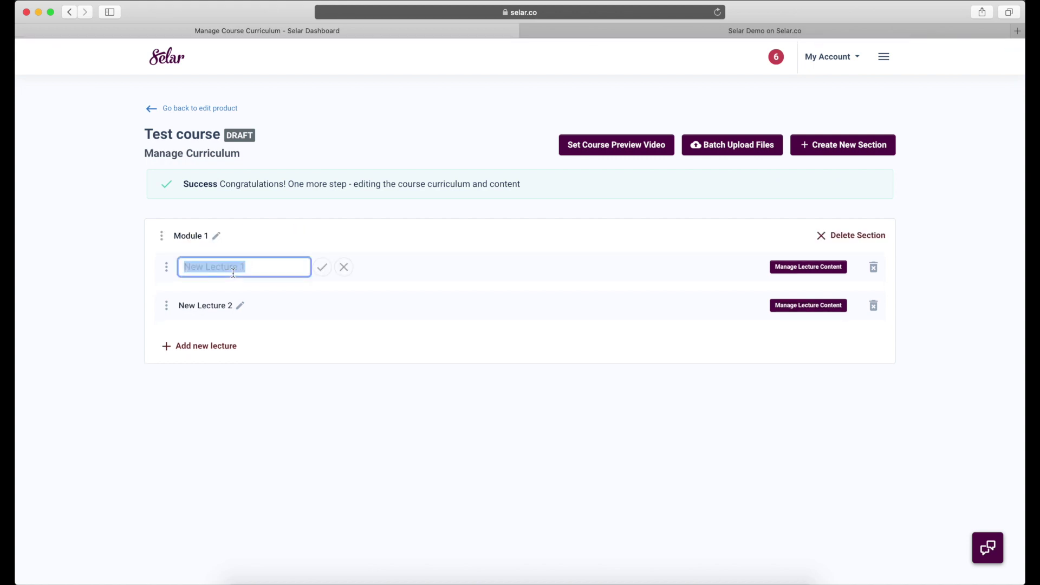
key(BackSpace)
text(How to thrive)
click(321, 267)
click(242, 308)
drag(239, 305, 184, 305)
text(How to live!)
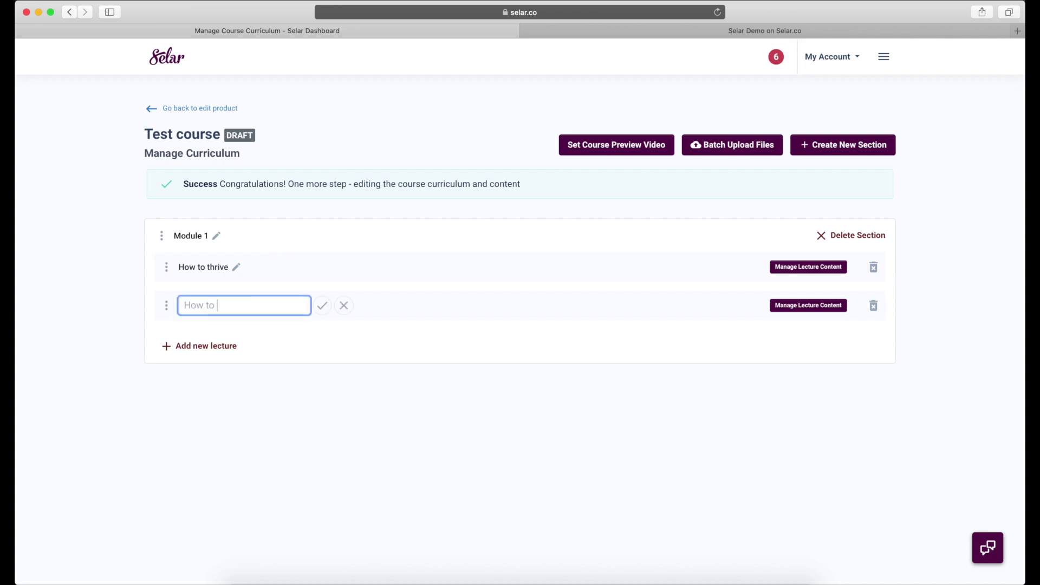
click(321, 305)
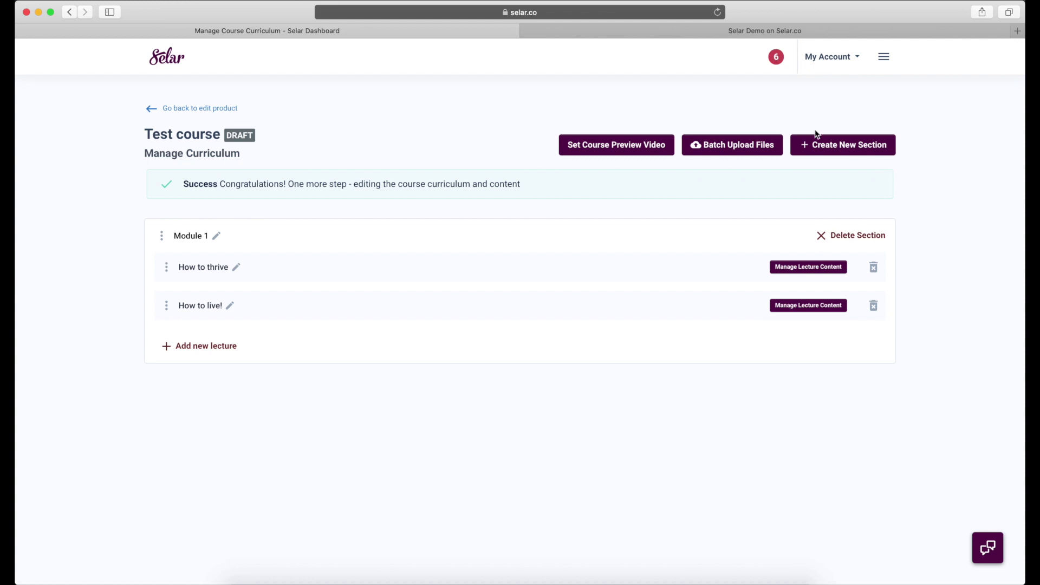
- Add a new section named Module 2 containing the lecture How to win
click(826, 146)
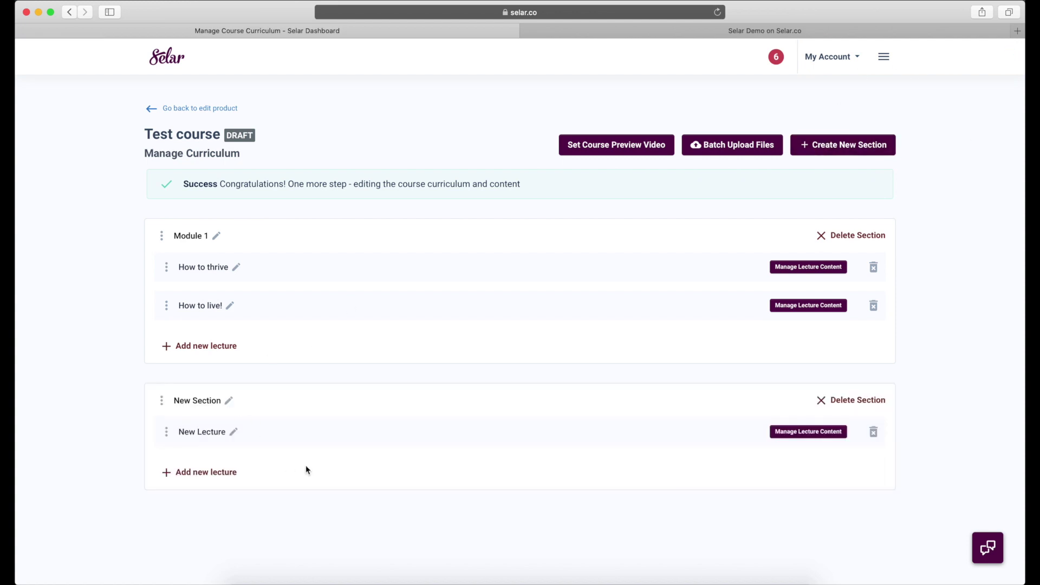
click(229, 403)
triple_click(223, 402)
text(Module 2)
click(317, 405)
click(234, 437)
triple_click(232, 436)
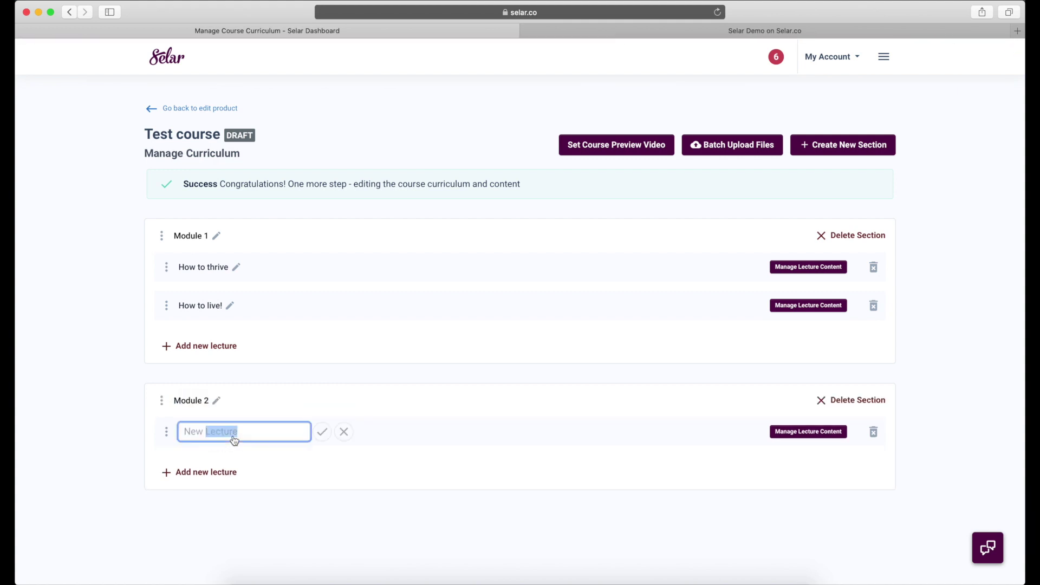
text(How to win)
click(322, 432)
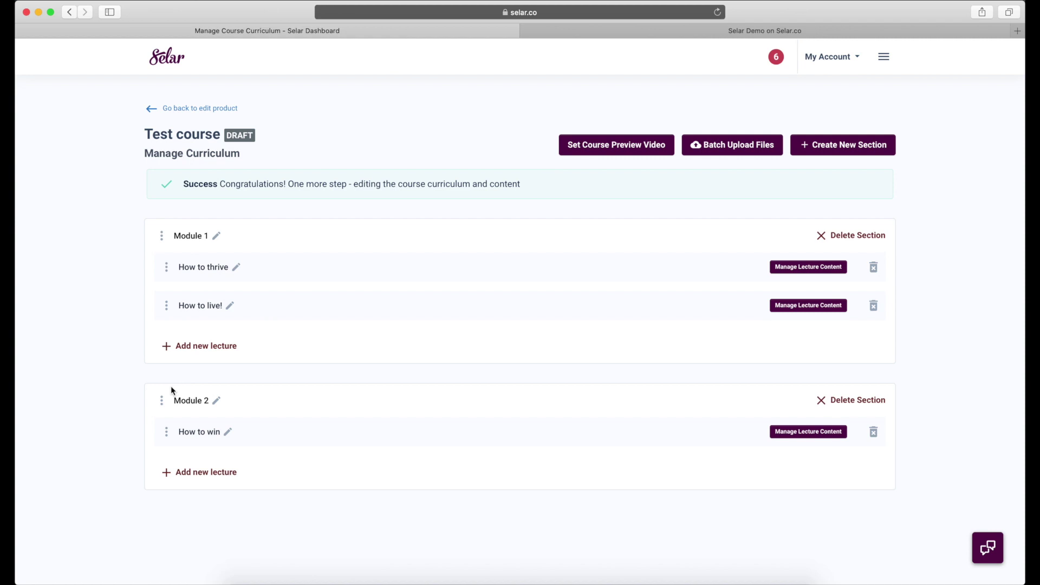
- Swap the modules' order and back, then drag How to thrive into Module 2 below How to win
drag(161, 400, 170, 222)
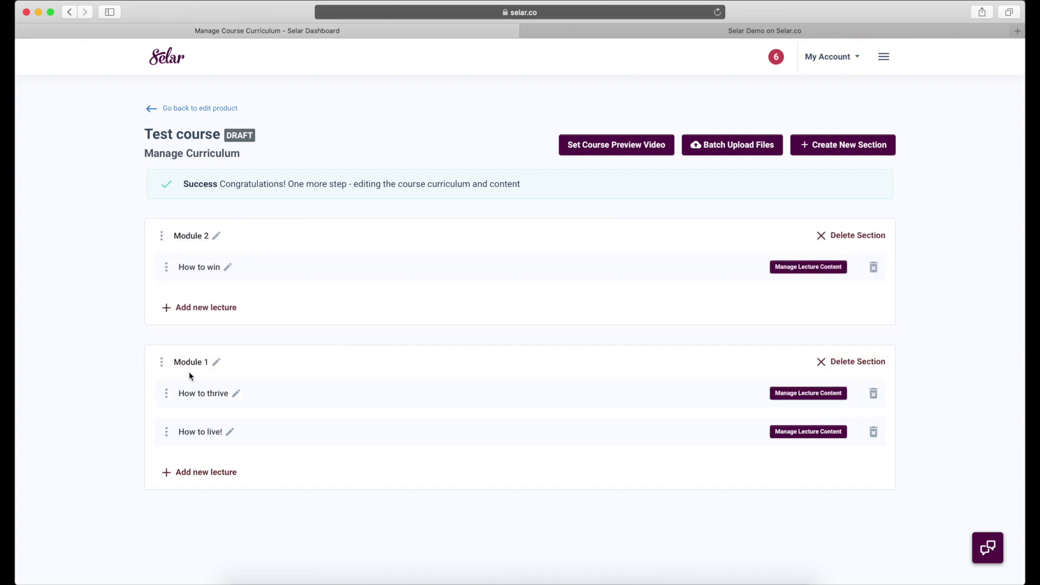
drag(179, 356, 180, 212)
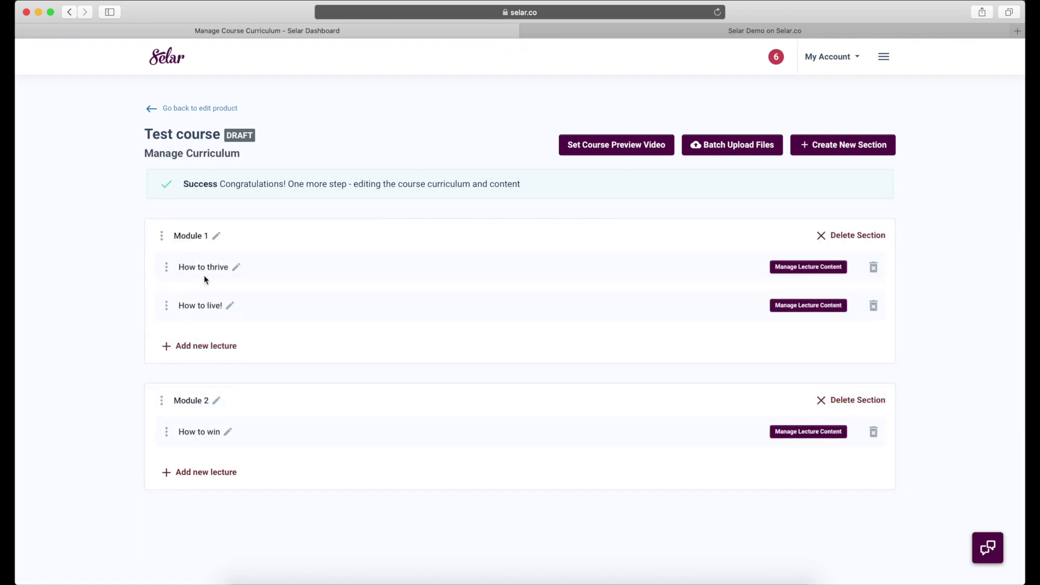
drag(193, 273, 281, 339)
drag(166, 267, 191, 452)
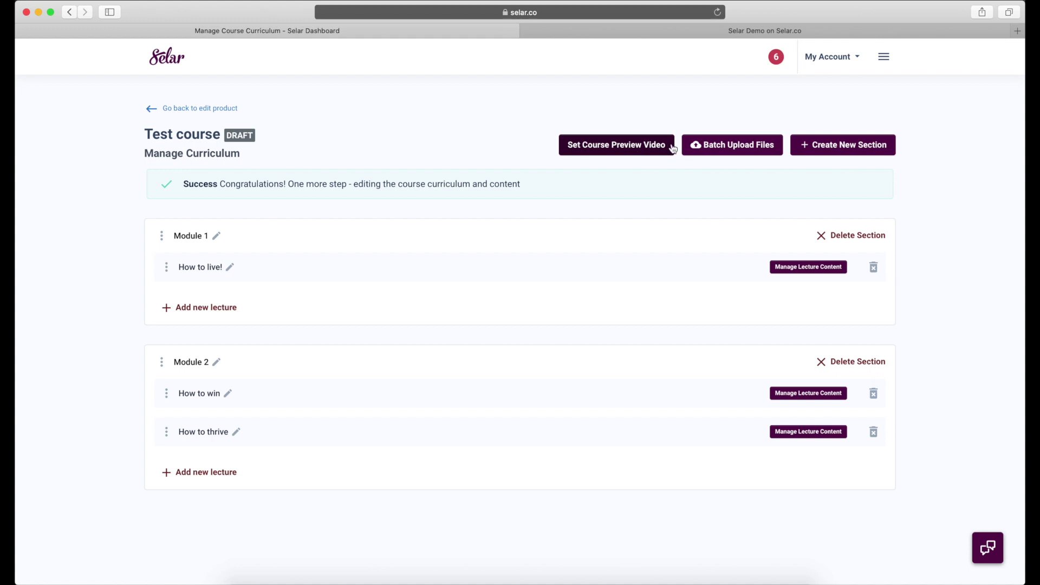
- Check the course preview video page, return to the curriculum, and open the batch video upload window
click(643, 147)
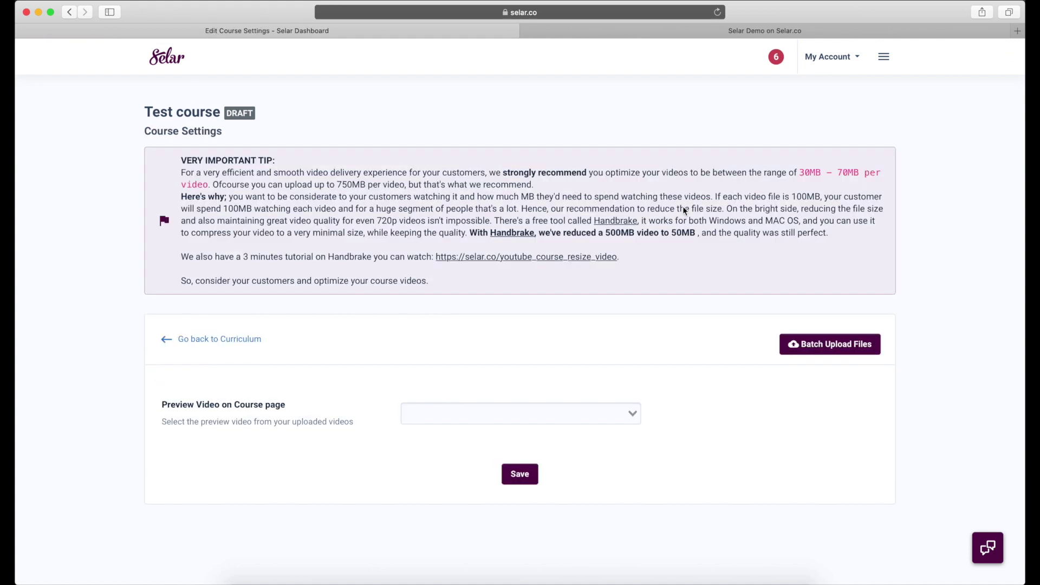
click(219, 338)
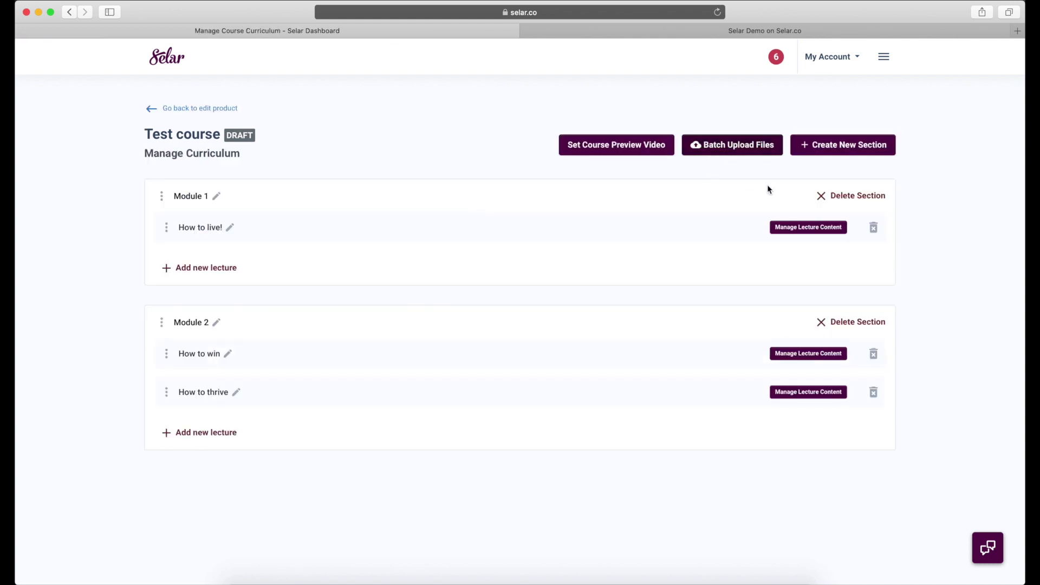
click(723, 152)
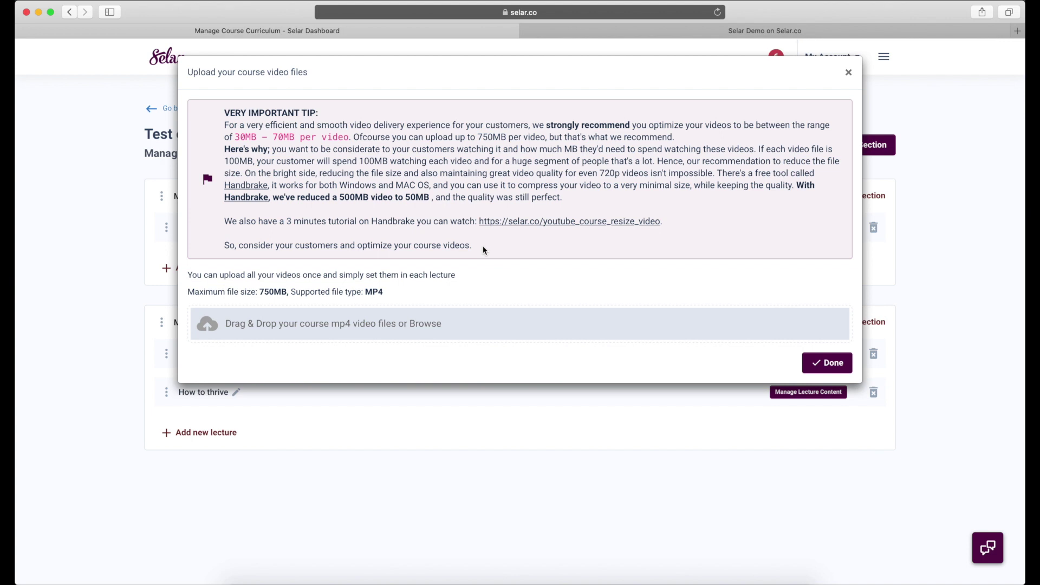
- Open the HandBrake link in a new private tab to view handbrake.fr, then return to the curriculum
right_click(266, 190)
click(269, 192)
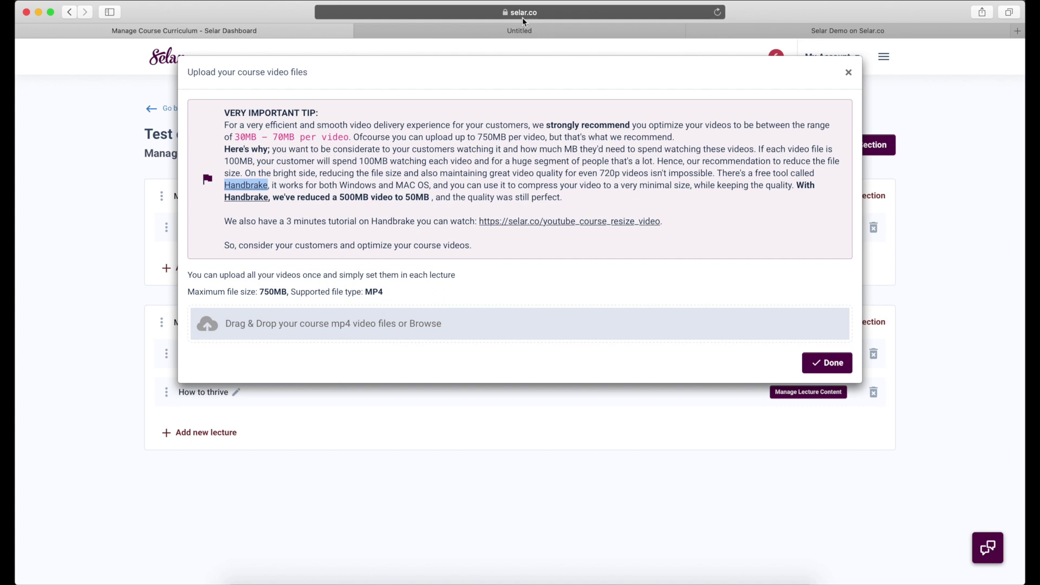
click(505, 31)
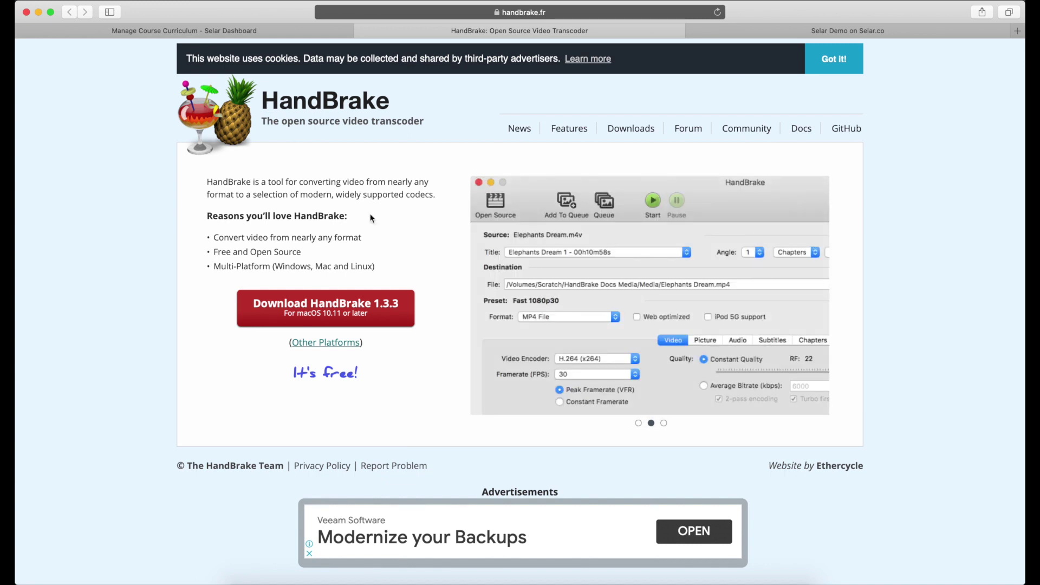
click(256, 30)
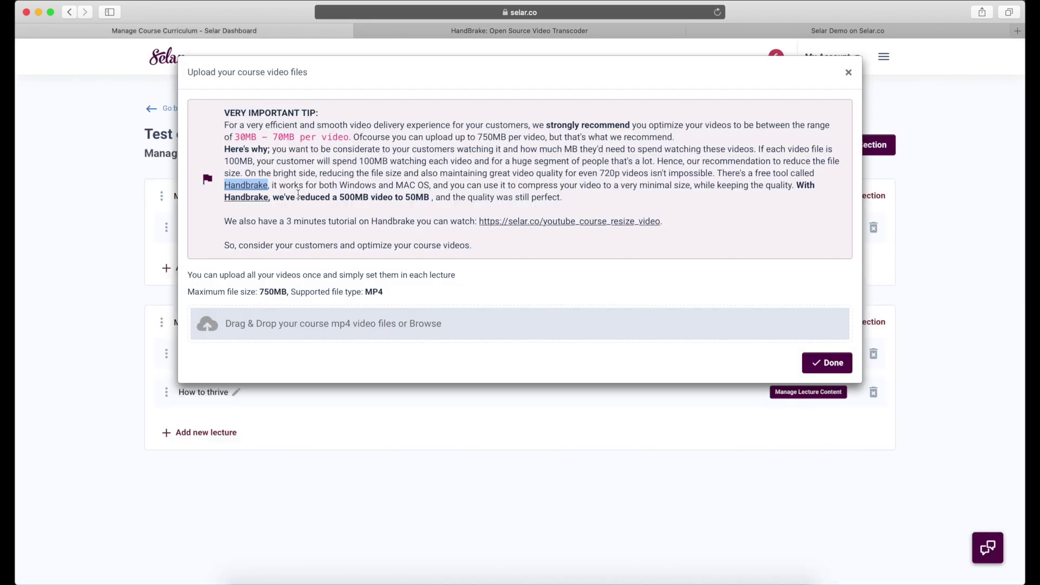
- Open the Handbrake tutorial link in a private tab, close that YouTube tab, and return to the curriculum
right_click(523, 222)
click(542, 226)
click(590, 31)
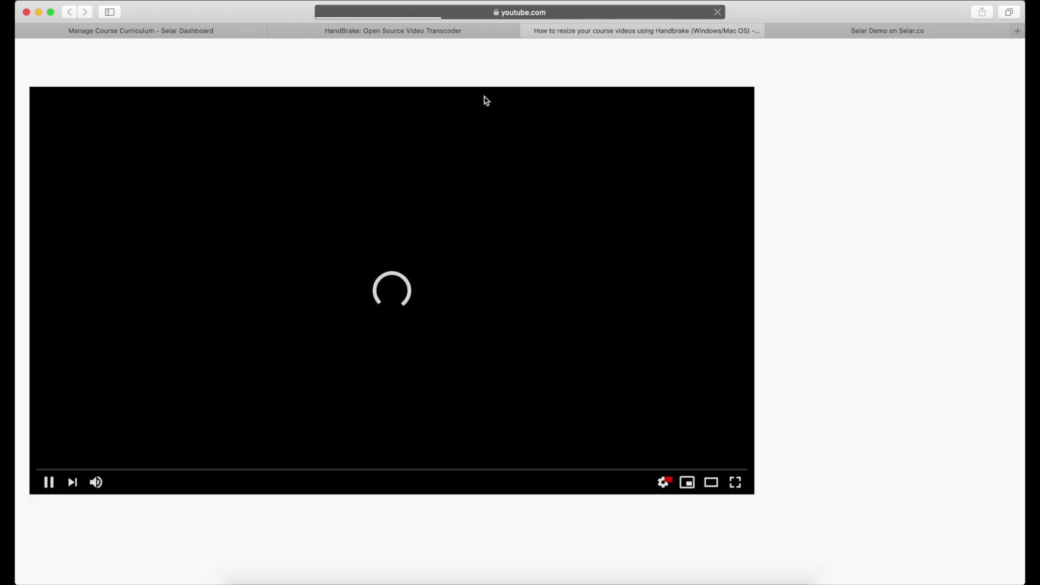
click(528, 31)
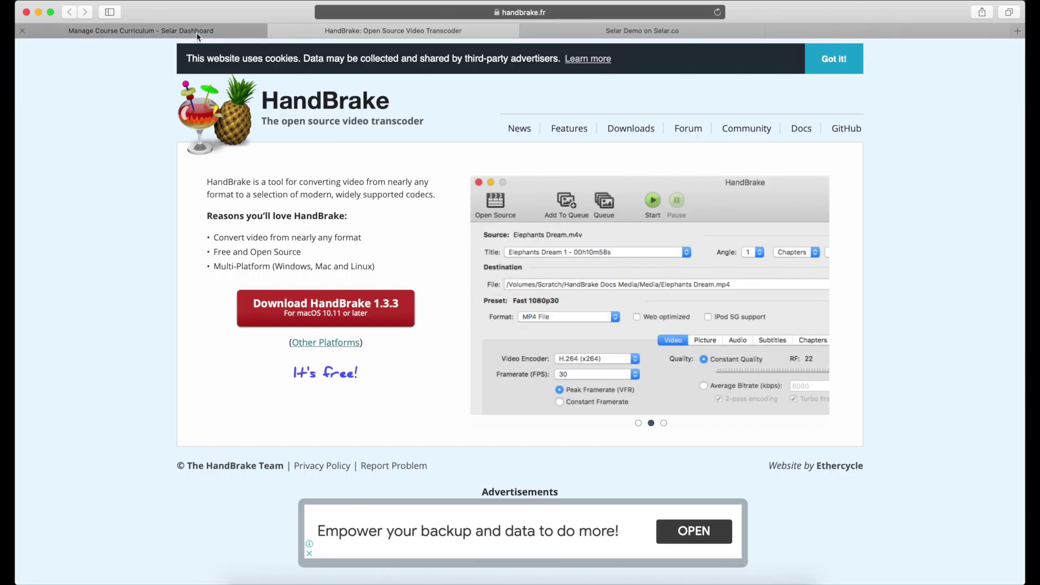
click(197, 33)
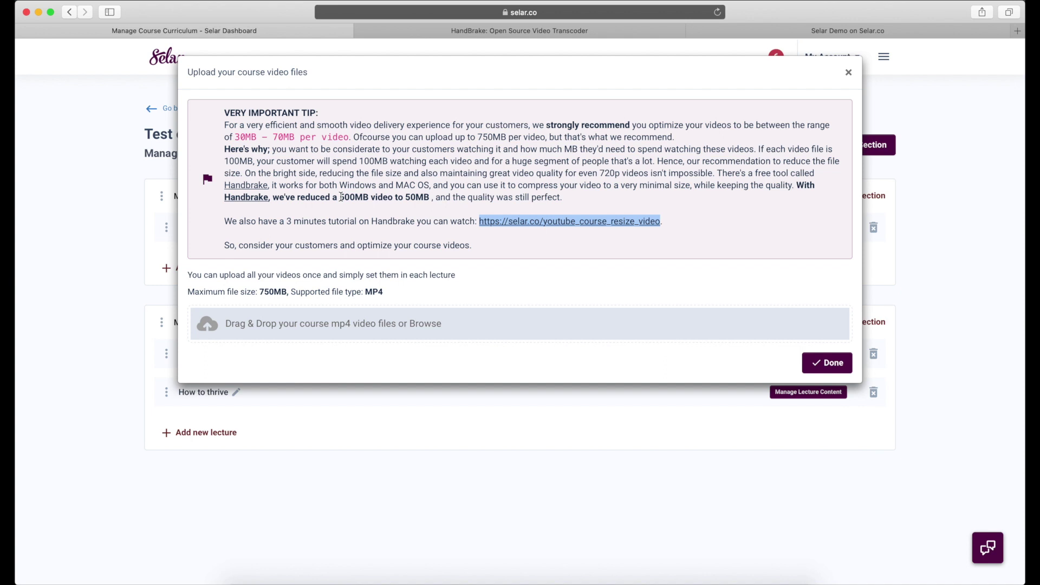
- Upload sample_1280x720.mp4 and SampleVideo_720x480_10mb.mp4 from the Sample Videos folder to the course
click(395, 332)
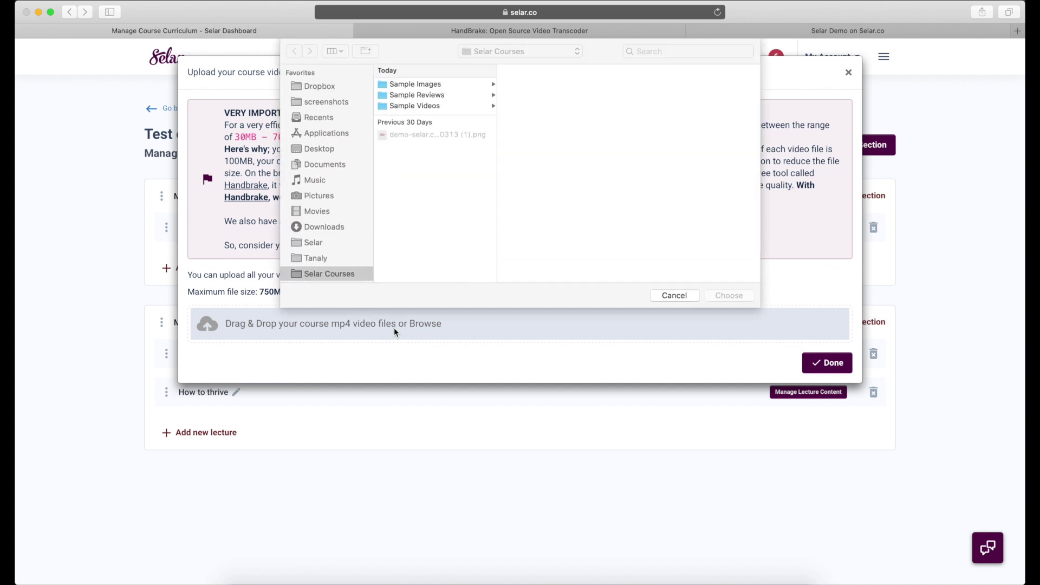
click(418, 96)
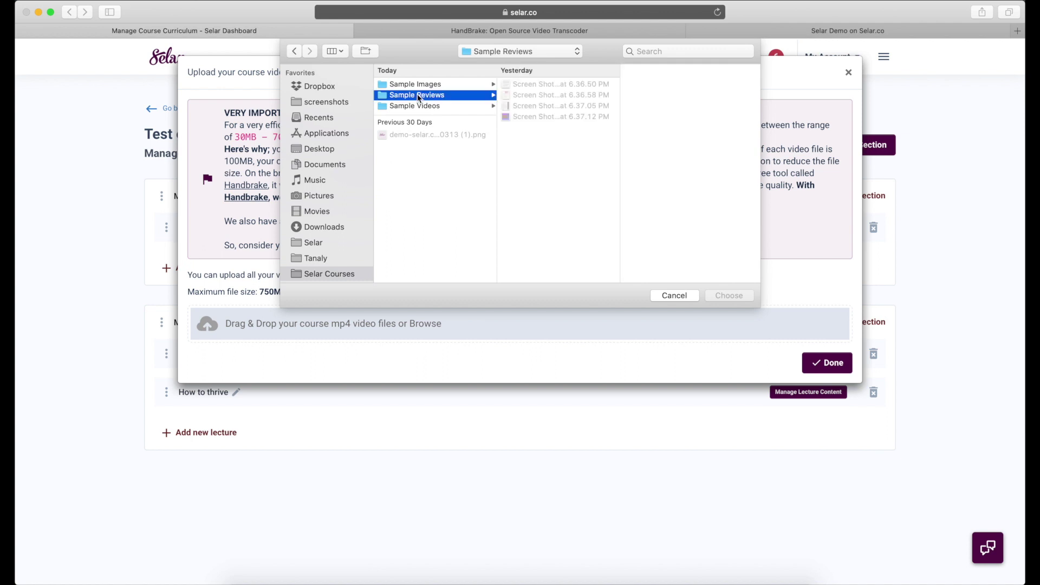
click(418, 106)
drag(535, 169, 525, 81)
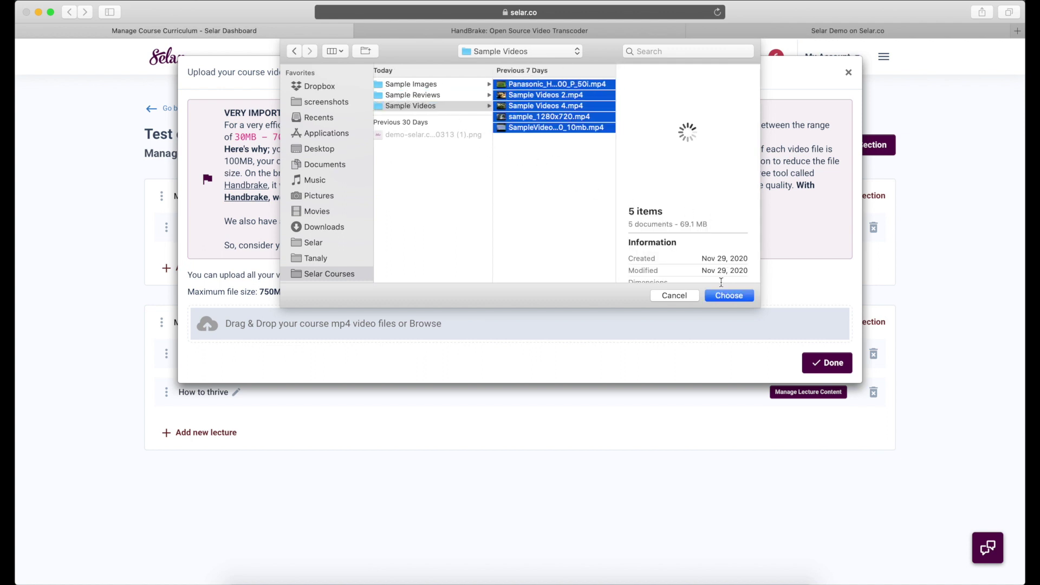
click(553, 160)
drag(554, 160, 549, 121)
click(718, 295)
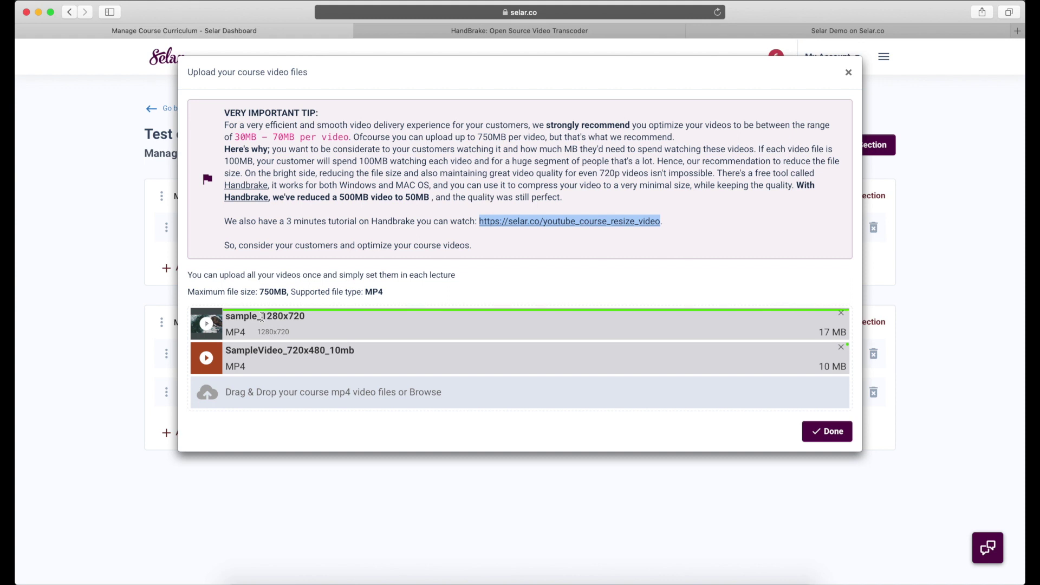
click(834, 433)
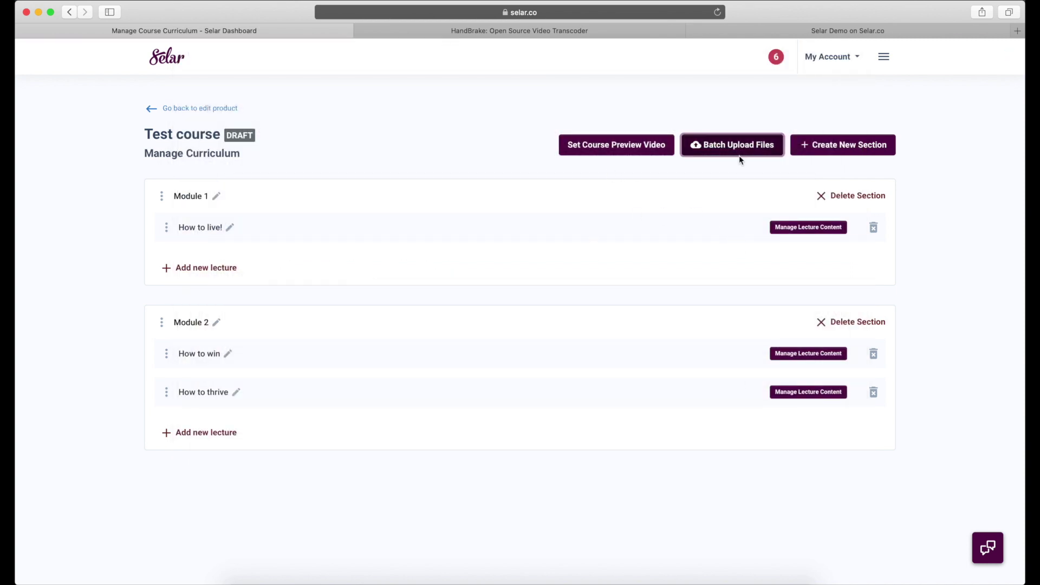
- Set Sample Videos 4 as the course preview video, save, and go back to the curriculum
click(640, 148)
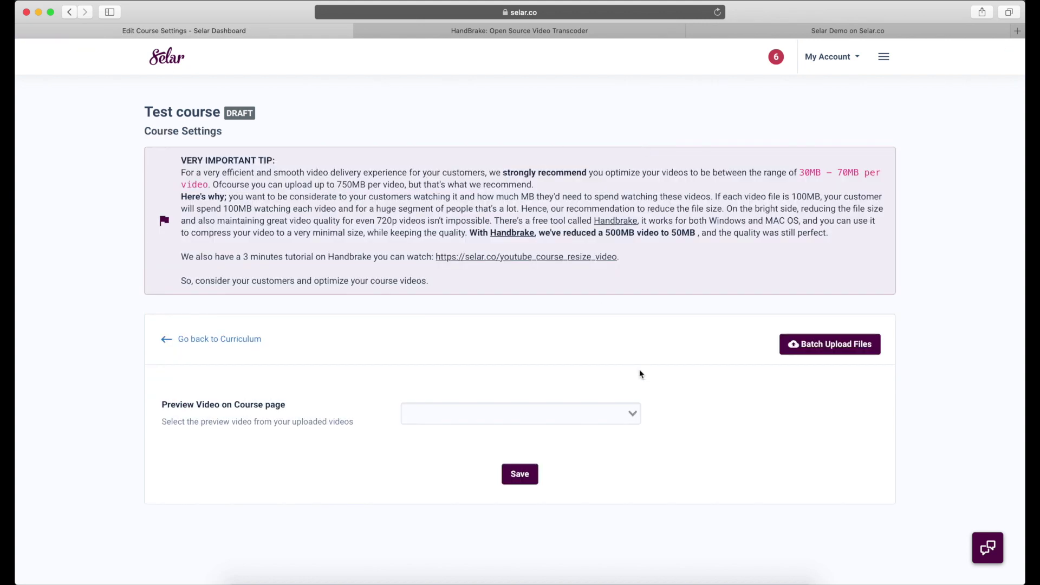
click(631, 415)
scroll(599, 479, down, 5)
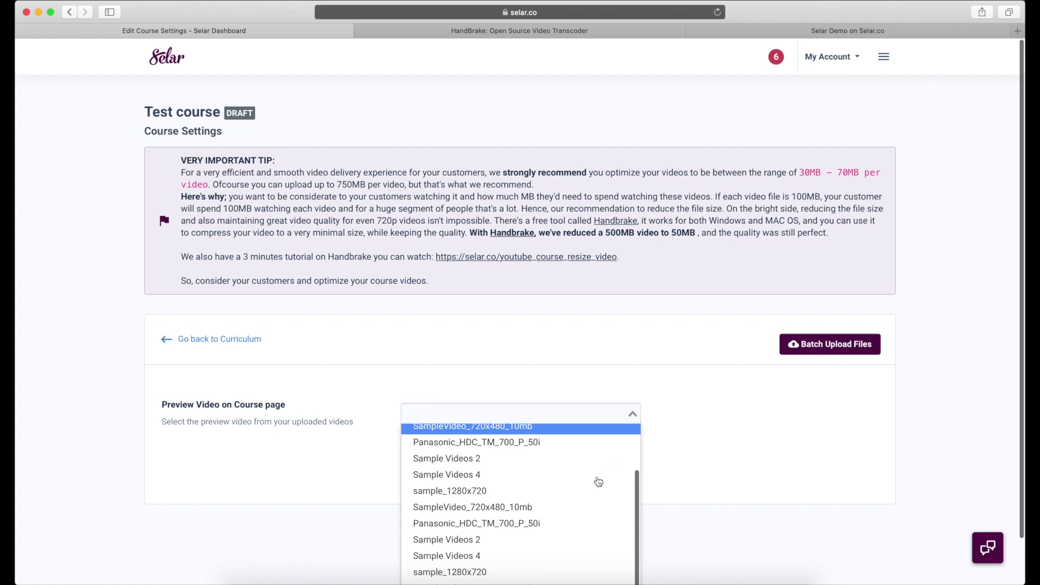
scroll(598, 481, up, 3)
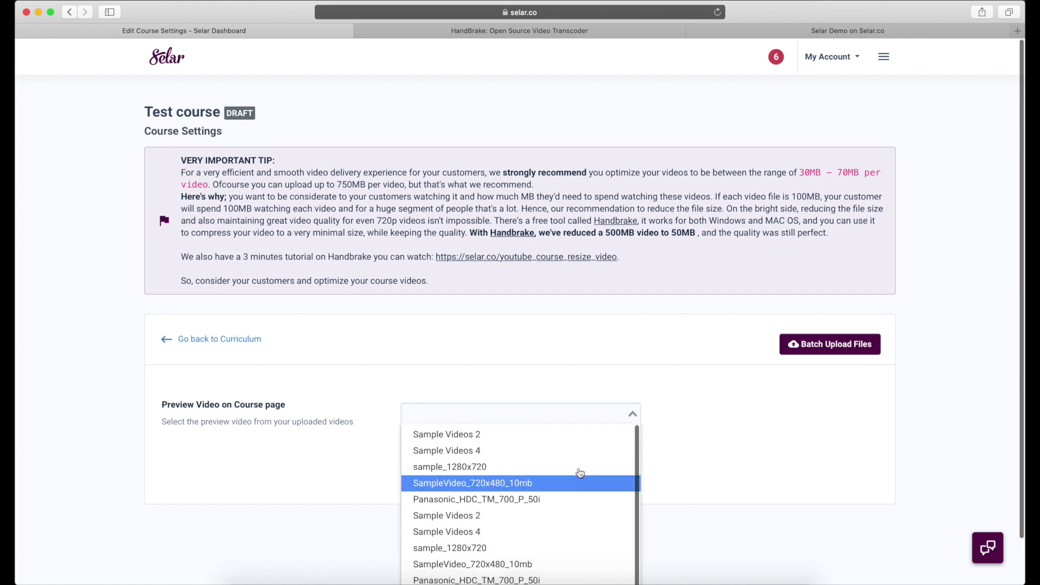
click(557, 452)
click(520, 473)
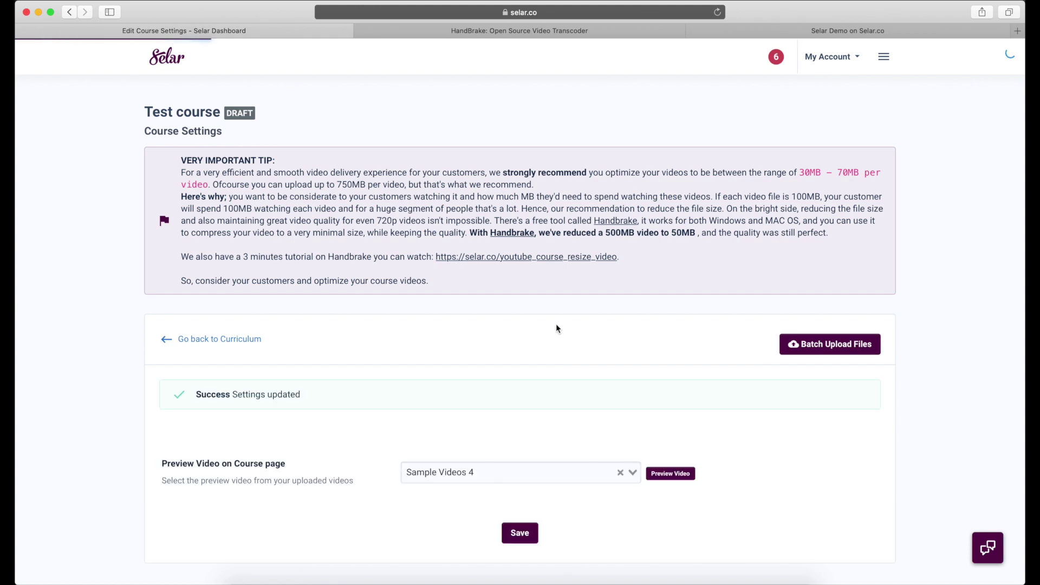
click(219, 339)
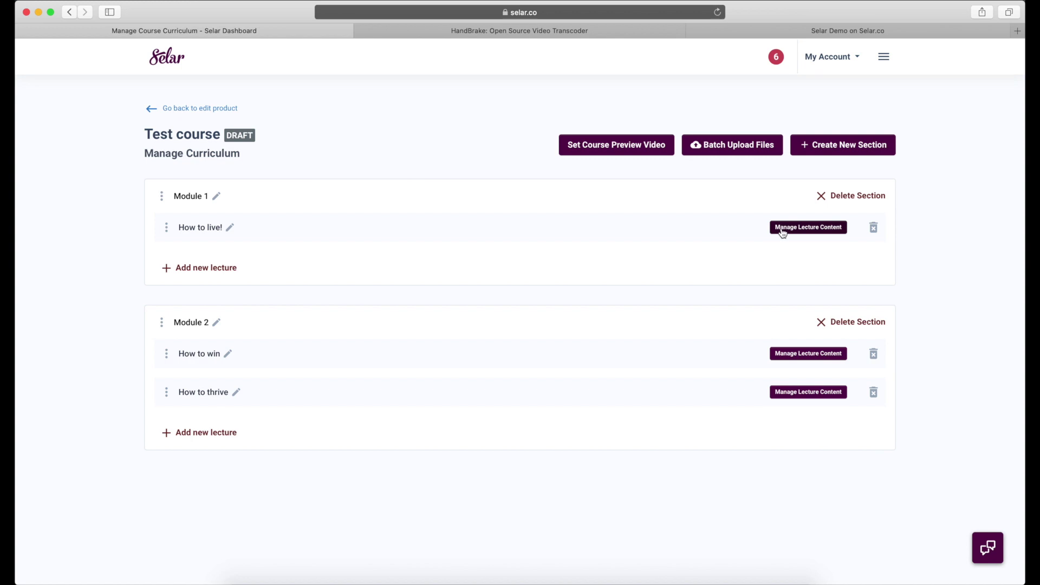
- Give How to live! the Panasonic_HDC_TM_700_P_50i video and text 'This is a good module', then save
click(782, 230)
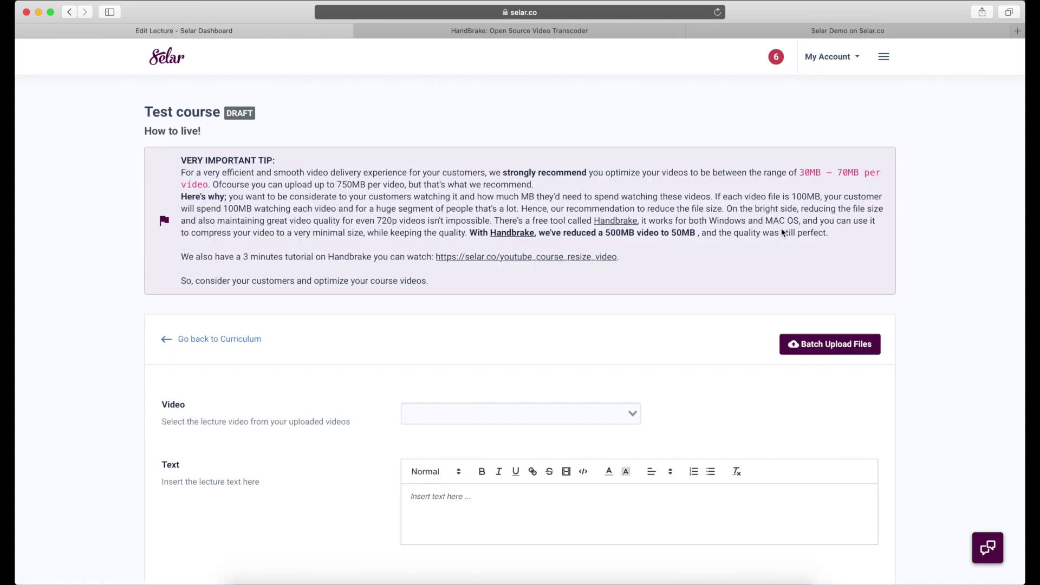
click(631, 414)
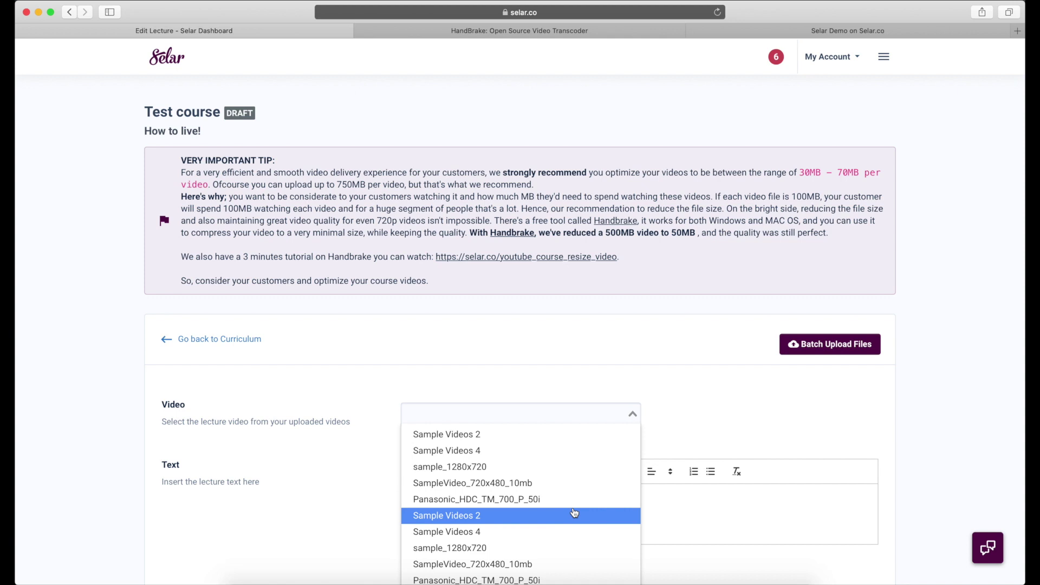
click(542, 496)
click(542, 520)
text(This is a good module)
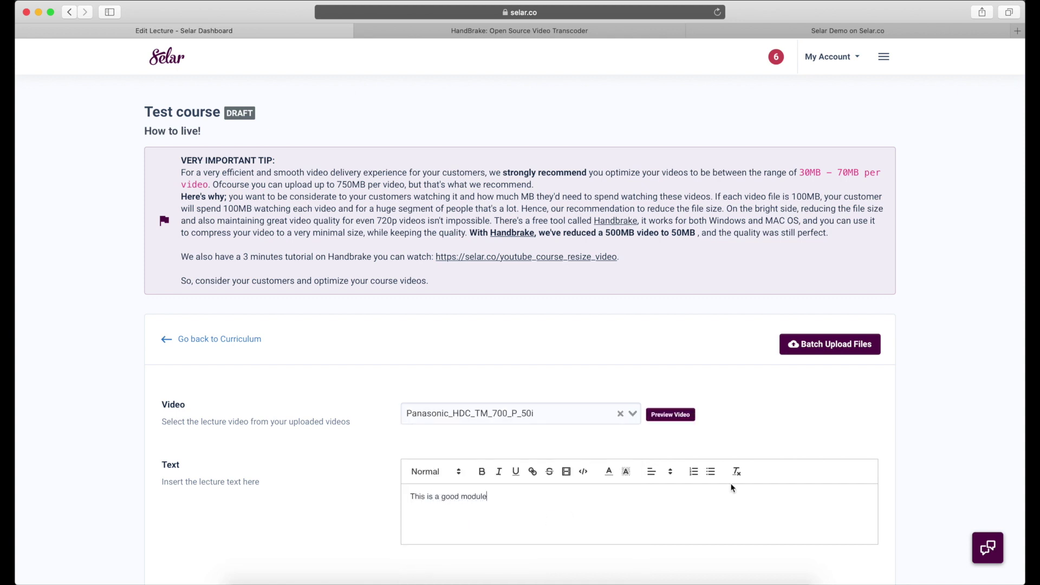
scroll(736, 483, down, 3)
click(520, 508)
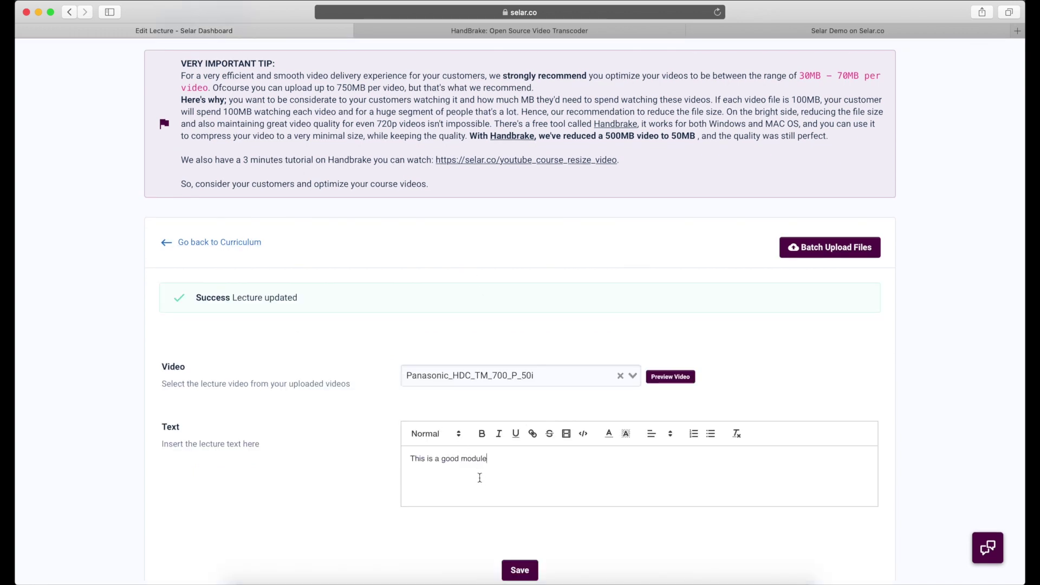
click(241, 248)
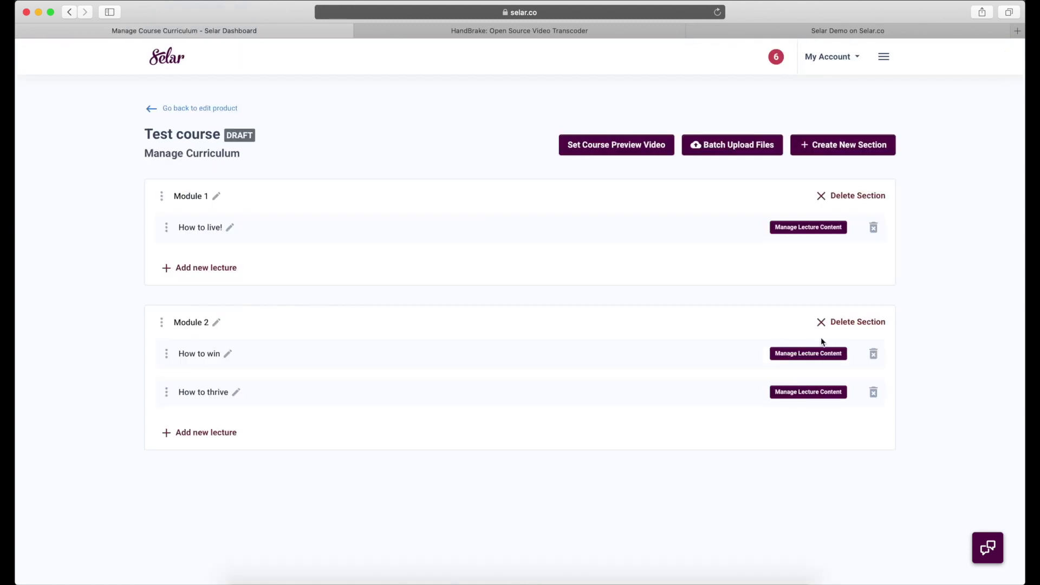
- Assign Sample Videos 4 to the How to win lecture and save it
click(803, 353)
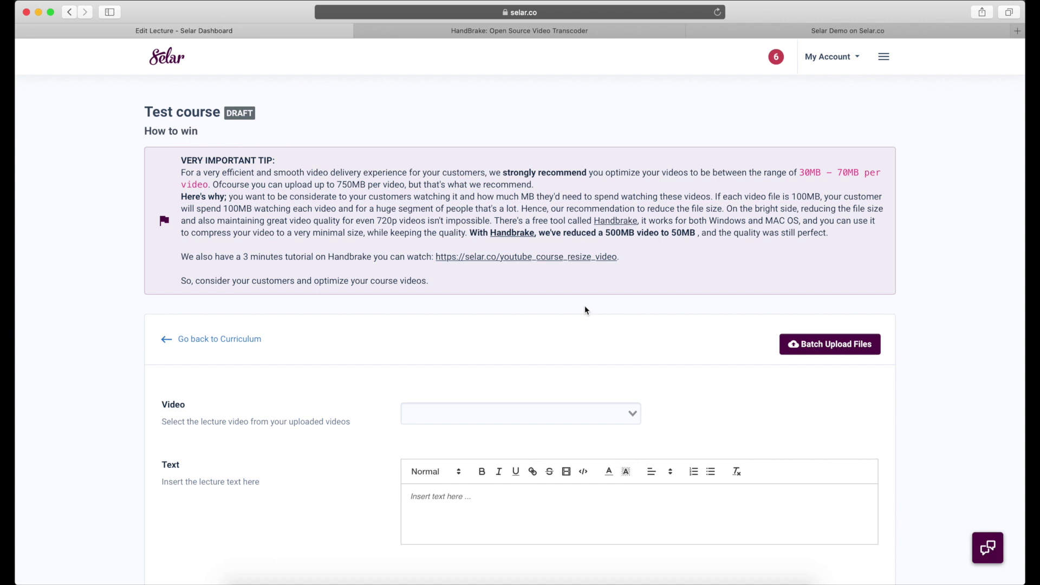
click(631, 415)
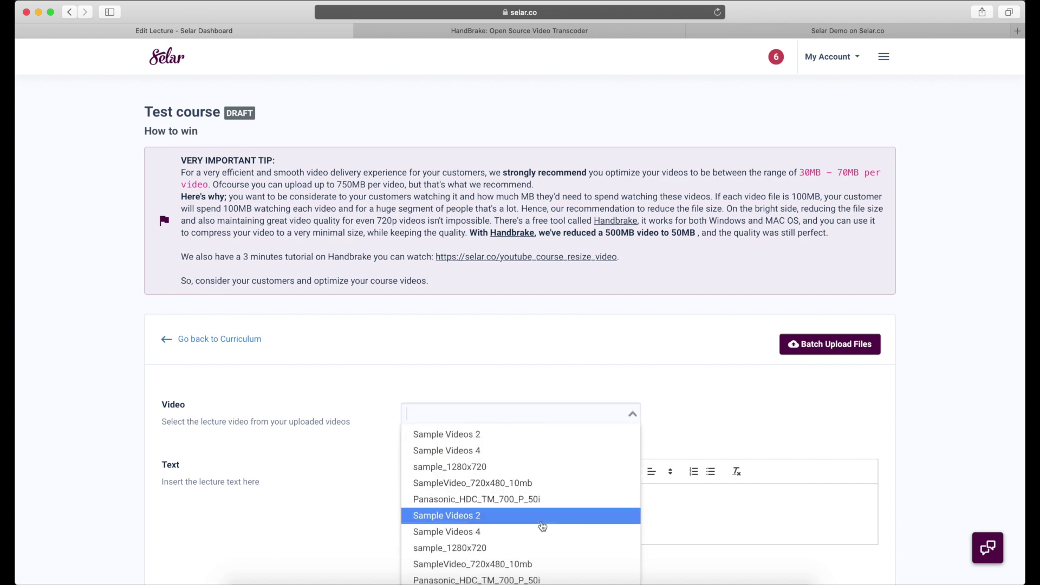
click(530, 533)
scroll(583, 506, down, 3)
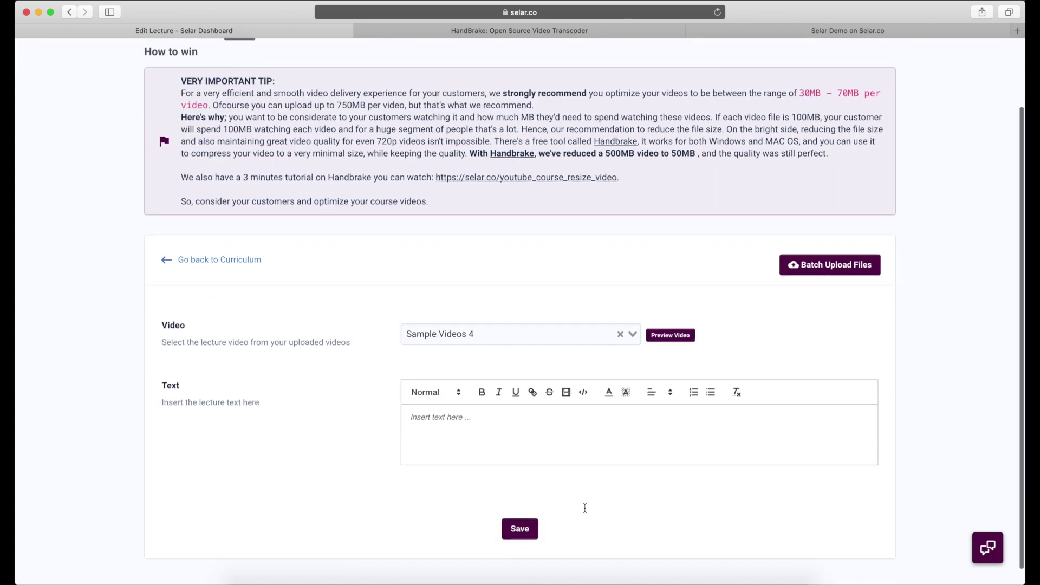
click(524, 432)
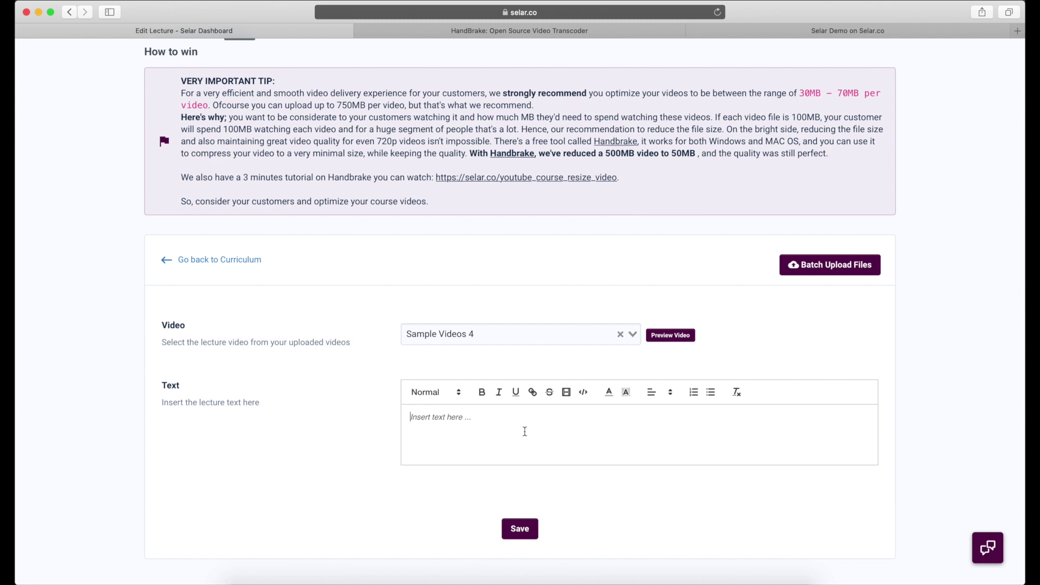
click(519, 529)
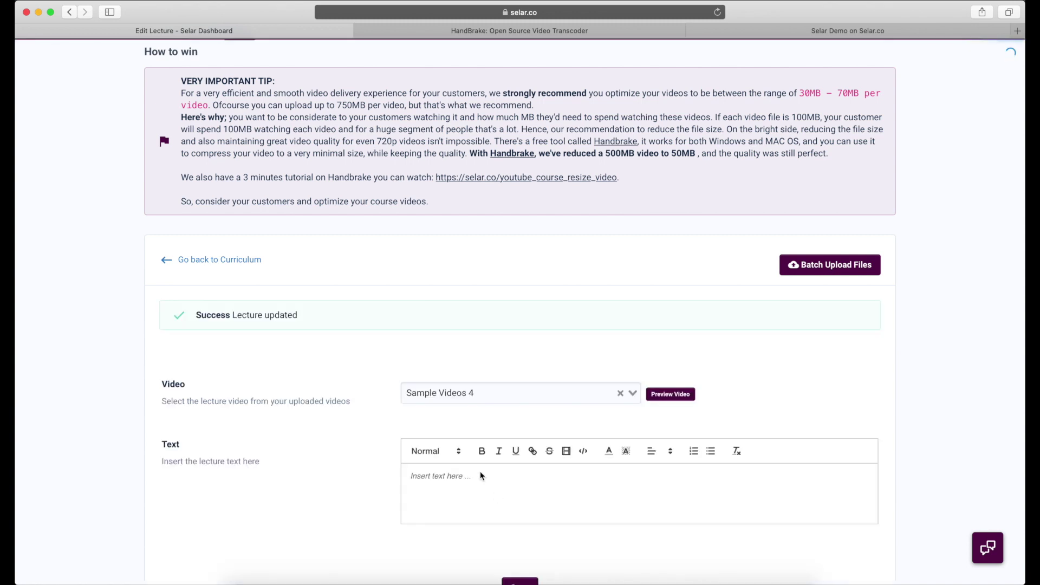
click(233, 259)
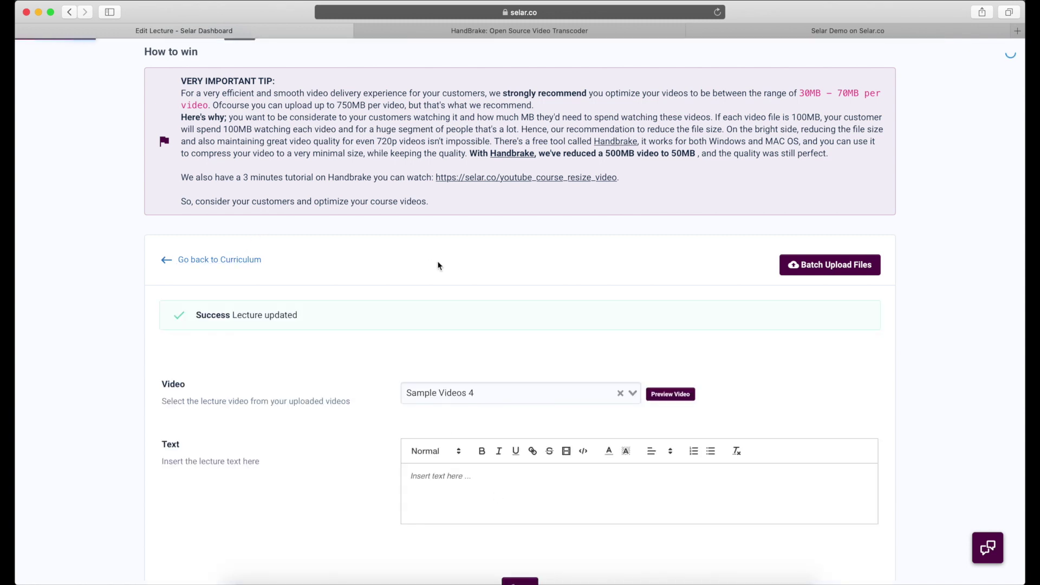
- Assign Sample Videos 2 to the How to thrive lecture and save it
click(809, 396)
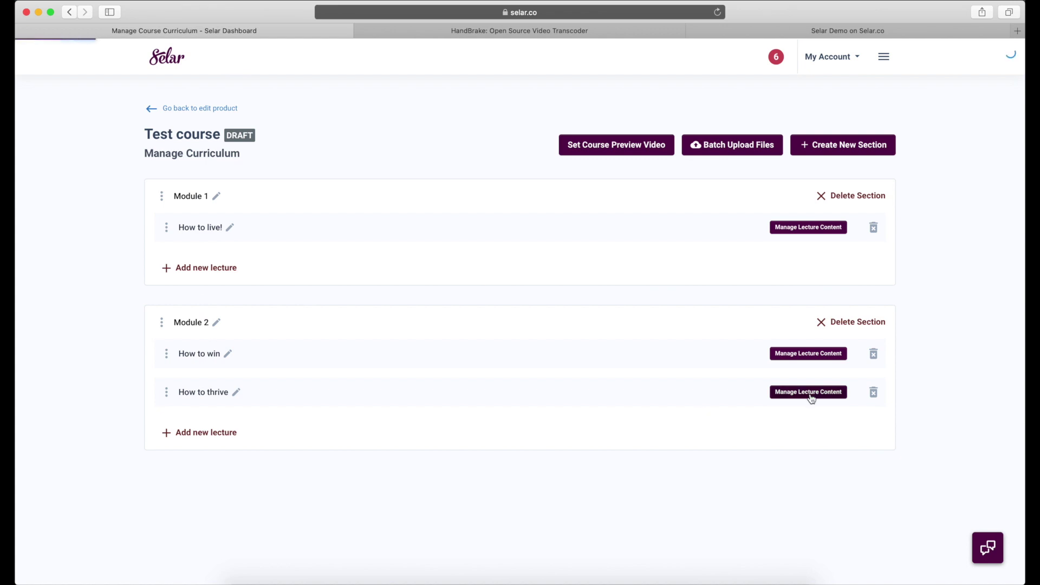
click(626, 413)
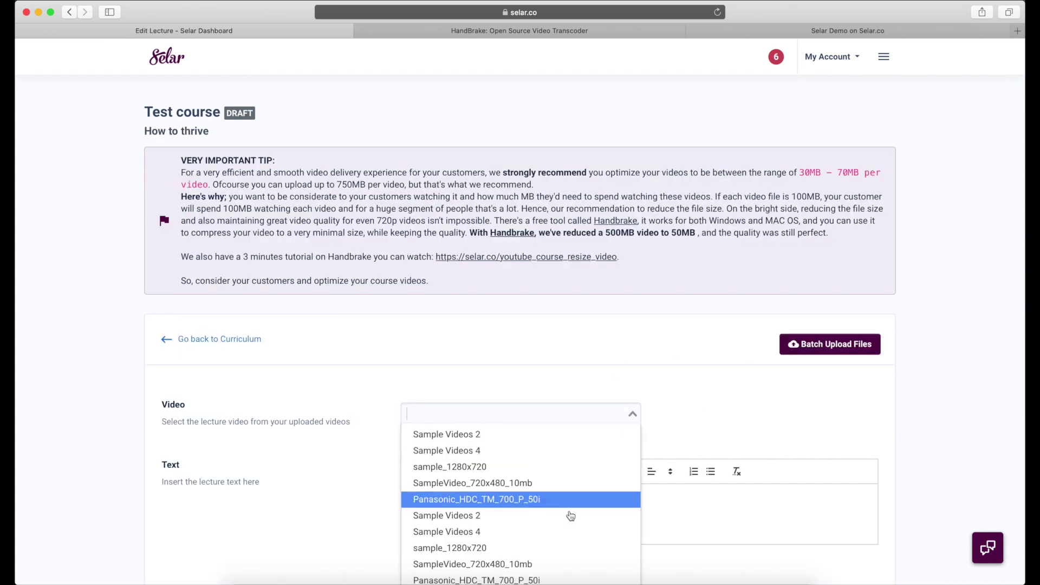
scroll(561, 560, down, 2)
click(529, 543)
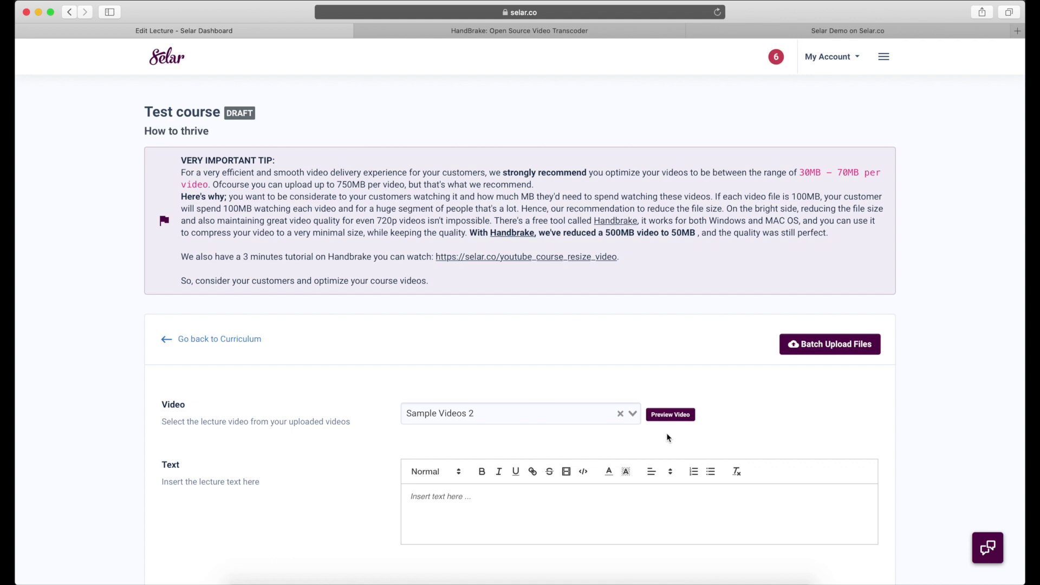
scroll(650, 439, down, 3)
click(520, 520)
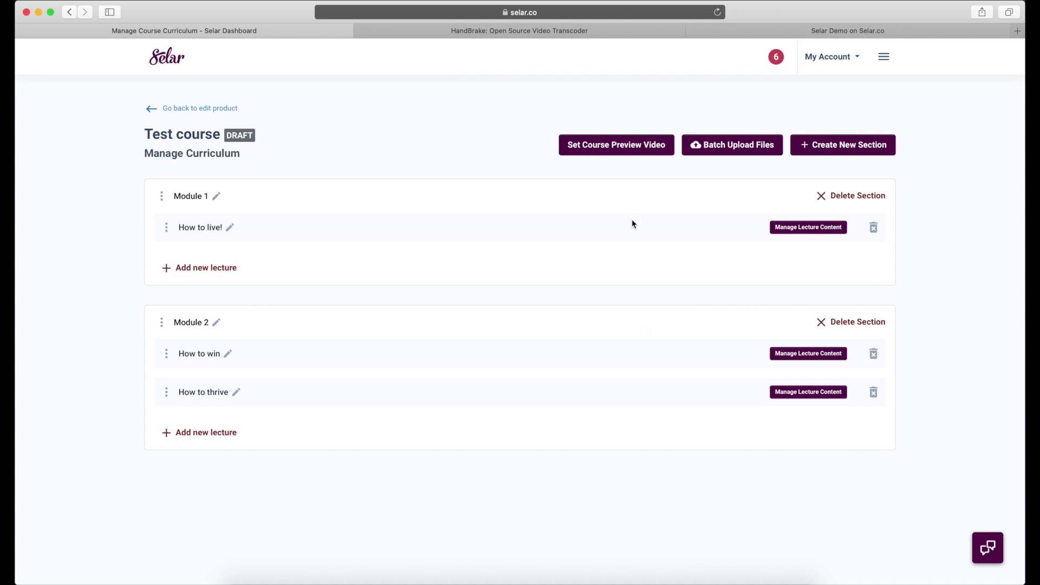
- Return to editing the Test course product and show its Image Reviews settings
click(218, 110)
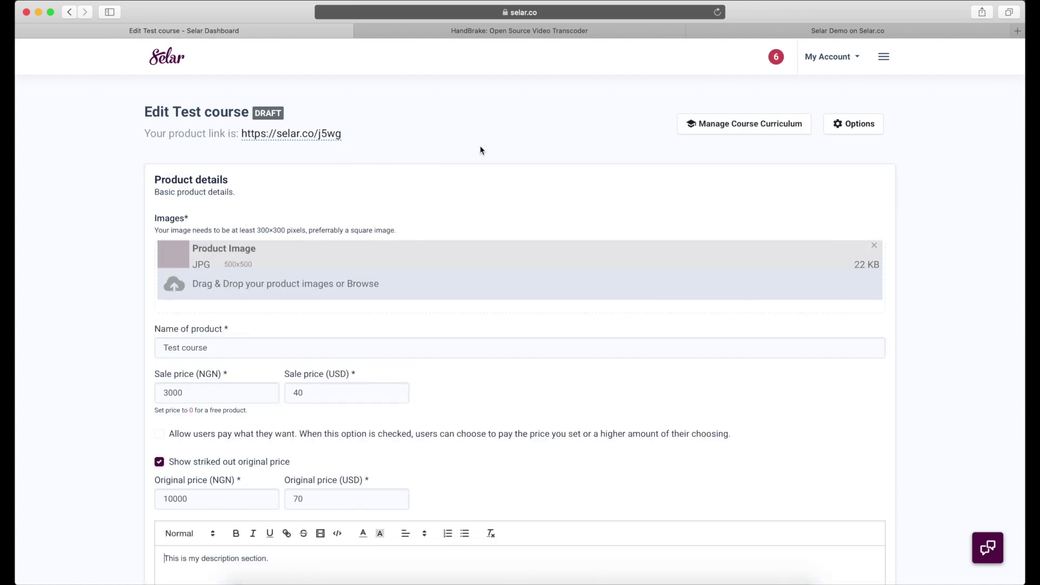
scroll(613, 243, down, 2)
scroll(612, 238, down, 4)
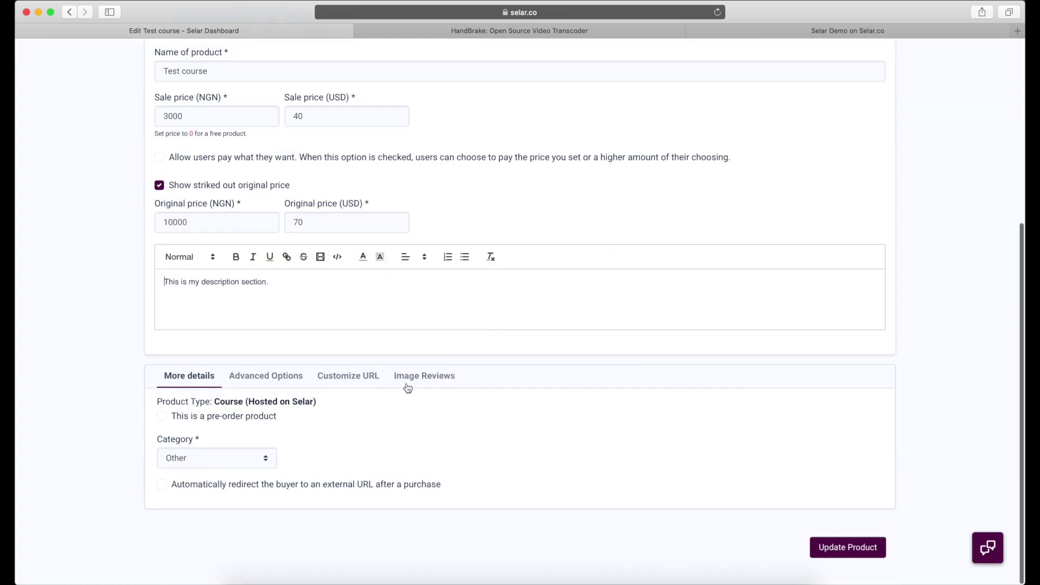
click(415, 381)
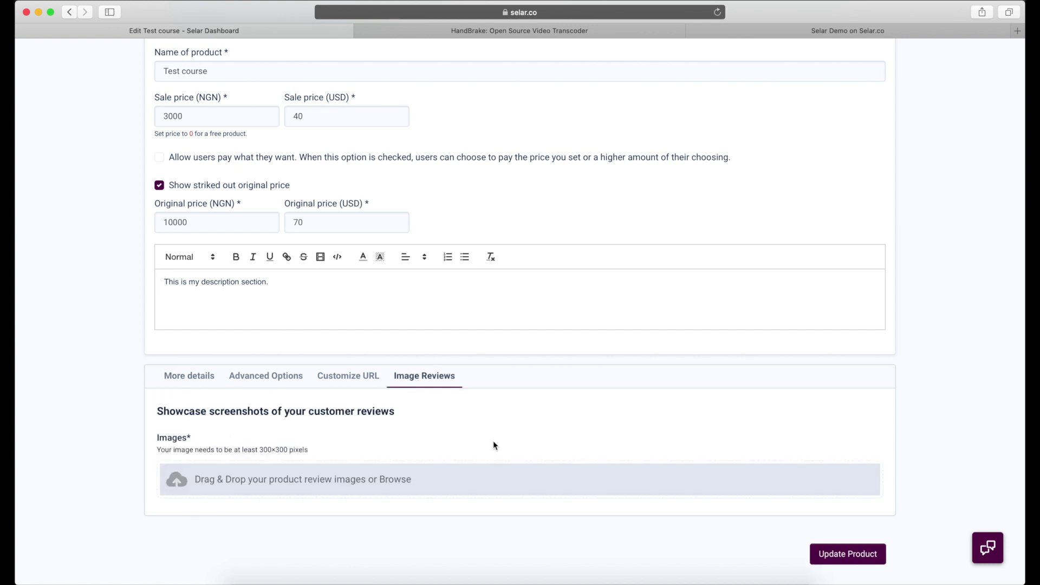
- Upload Screen Shot 2020-12-01 at 6.37.05 PM from Selar Courses > Sample Reviews as a review image
click(412, 478)
click(501, 51)
click(499, 64)
click(444, 94)
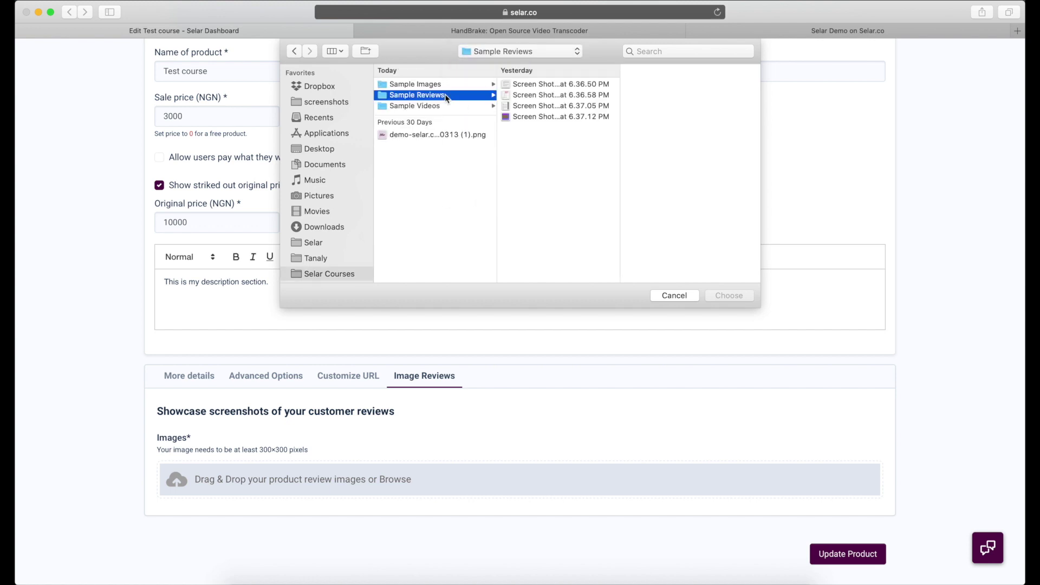
click(540, 106)
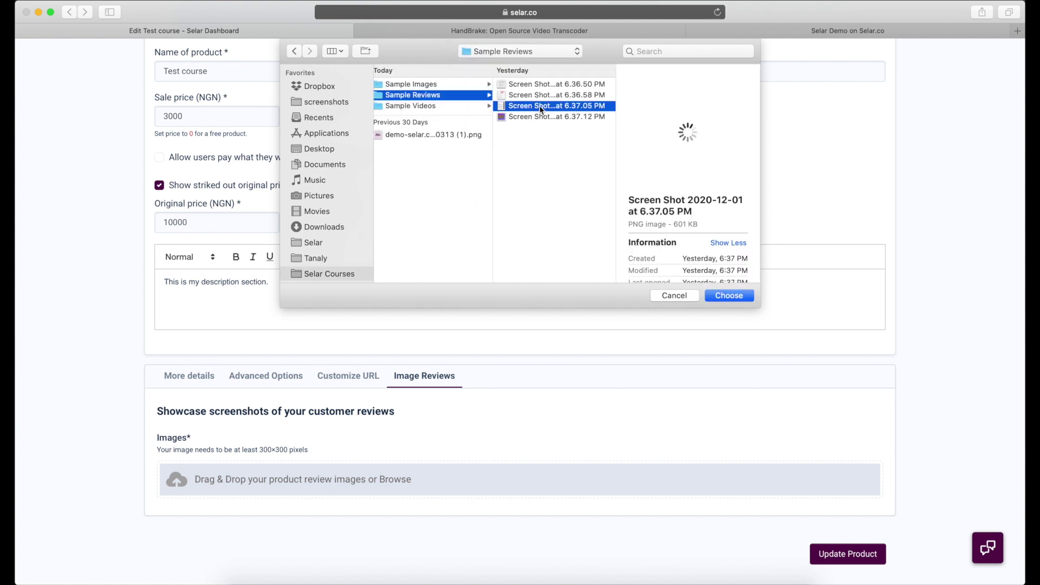
key(space)
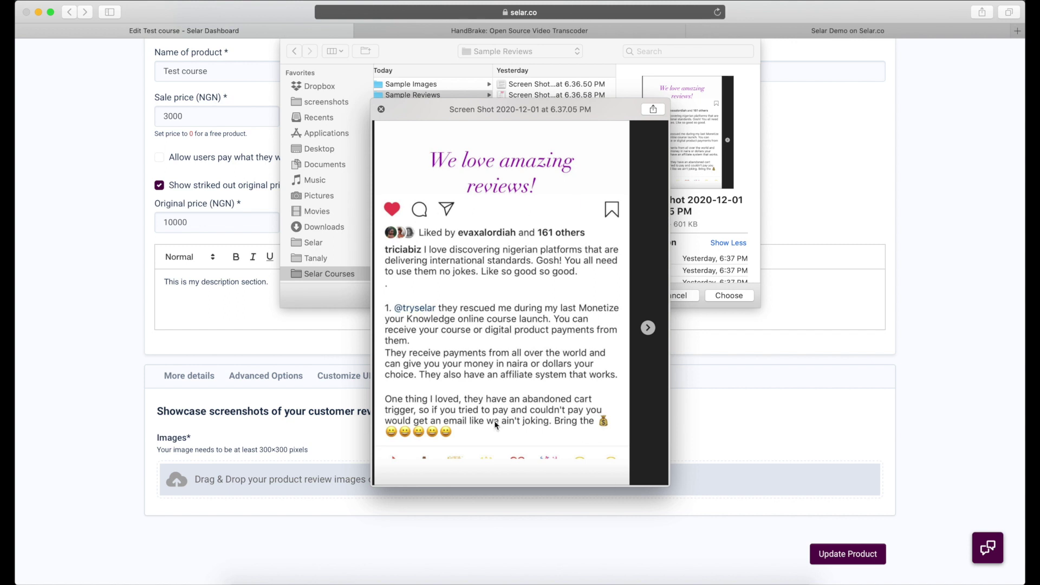
key(space)
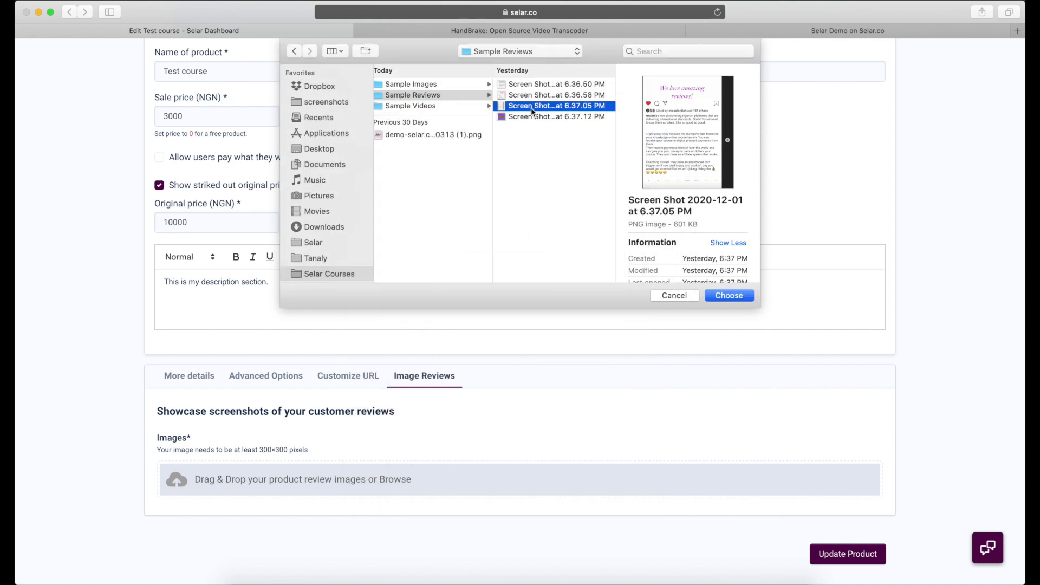
key(space)
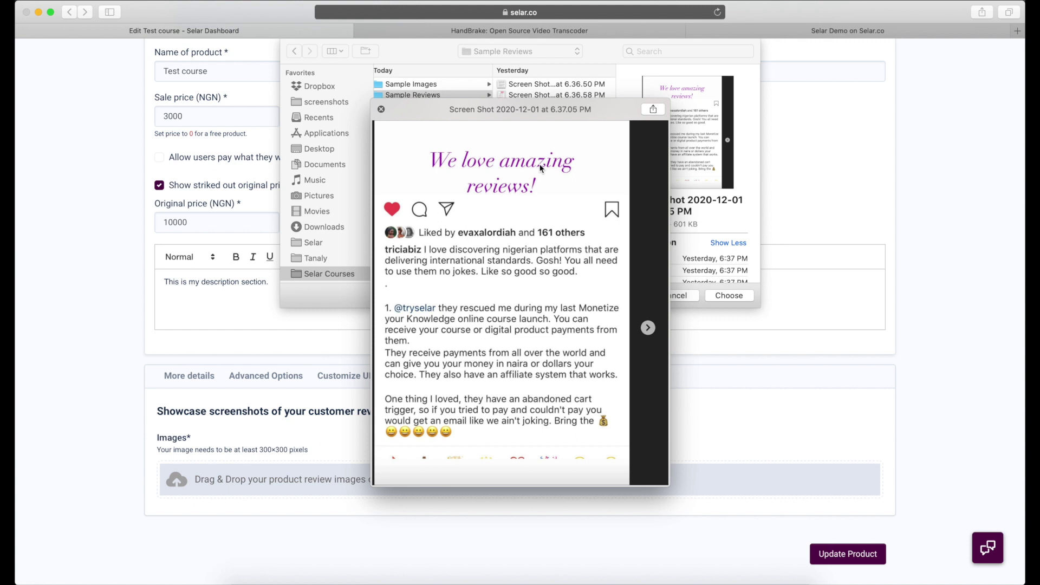
key(space)
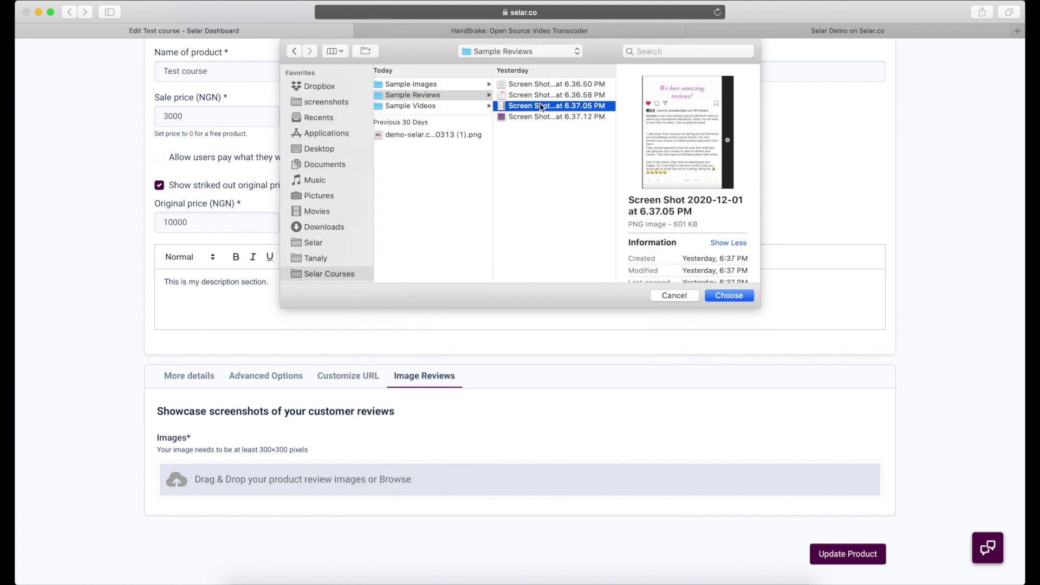
key(Return)
scroll(729, 428, down, 2)
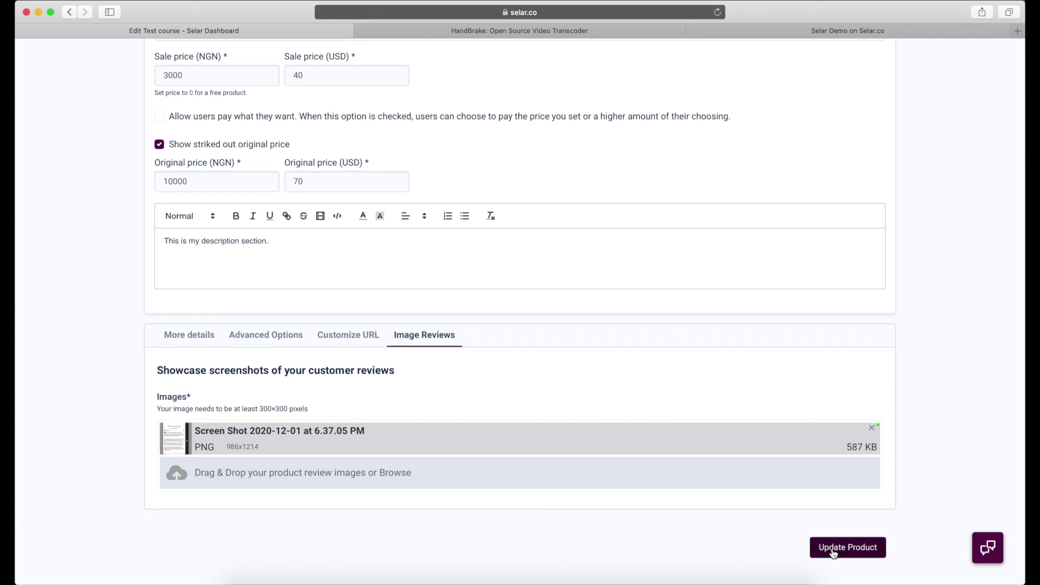
- Save the course changes with Update Product and publish the course live
click(858, 548)
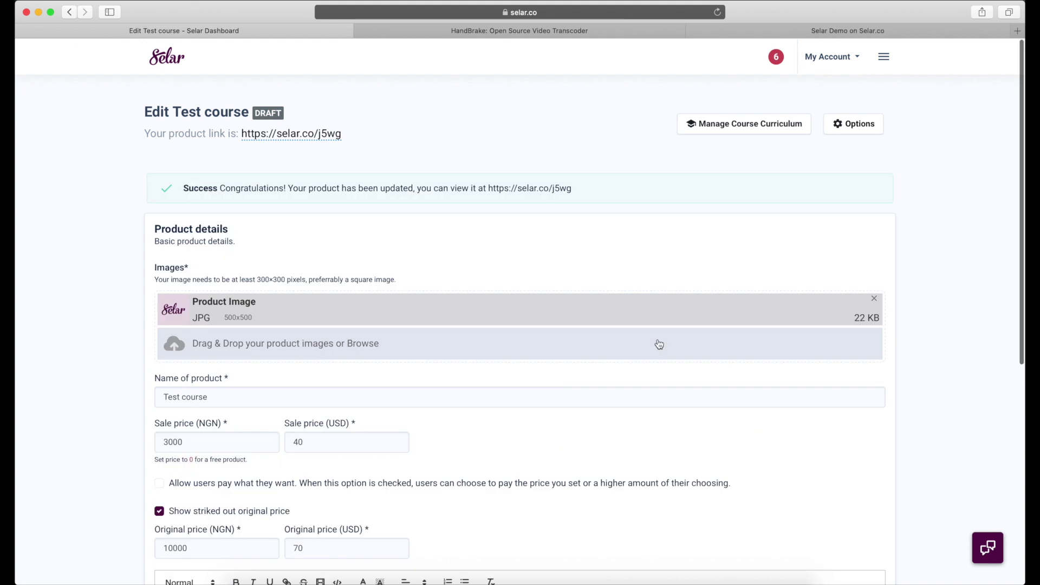
click(838, 130)
click(801, 241)
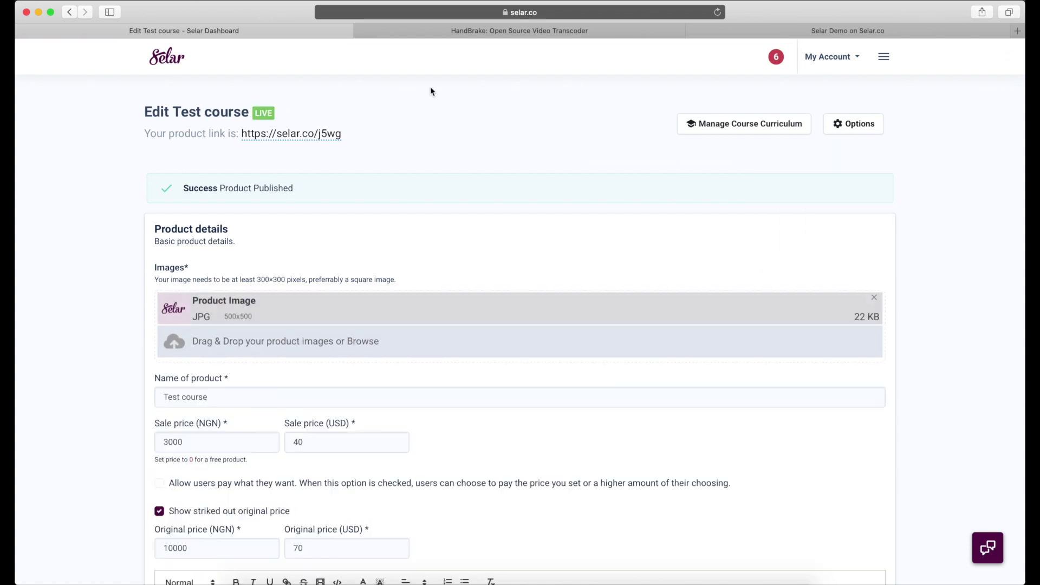
- Open the product's public sales page in a new private tab
right_click(301, 135)
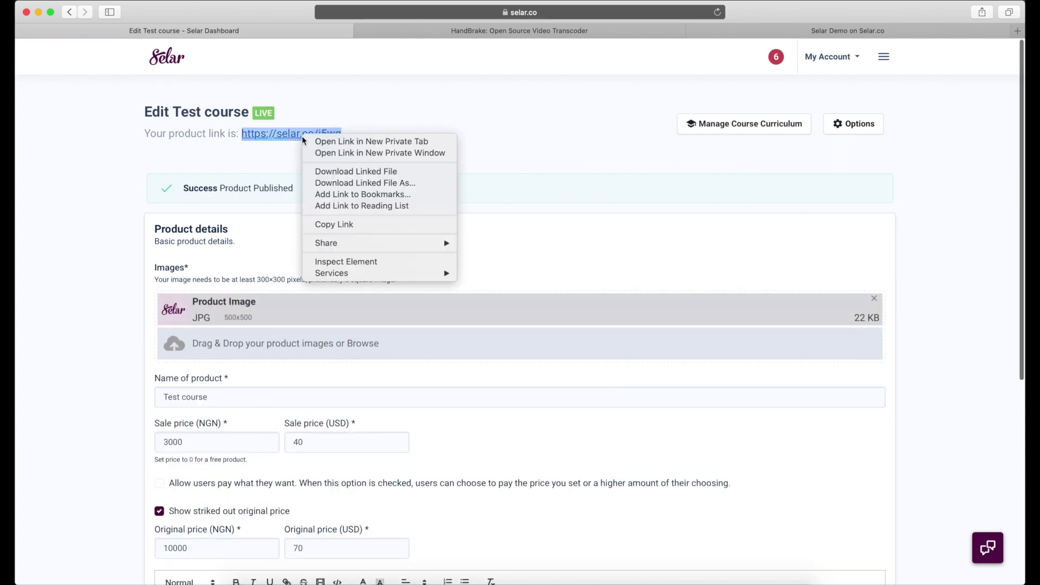
click(332, 141)
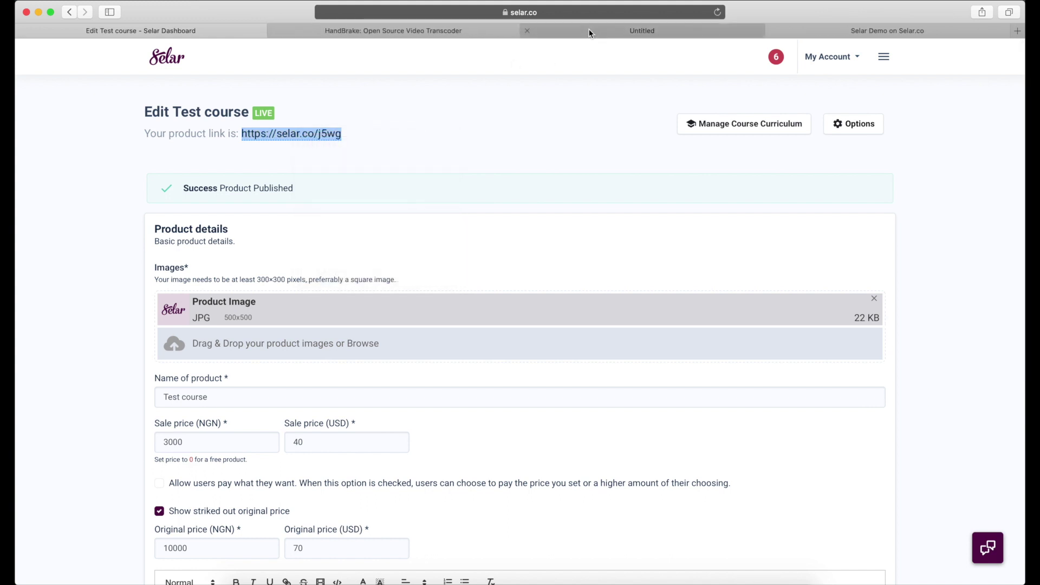
click(587, 31)
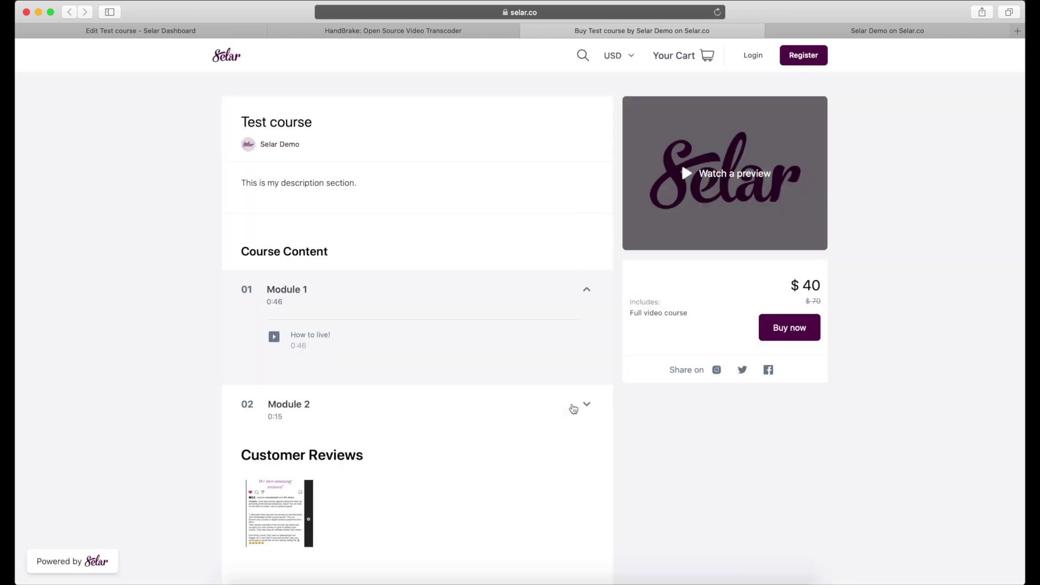
- Expand and collapse Module 2, then watch the preview video, skipping ahead to 00:05
click(573, 409)
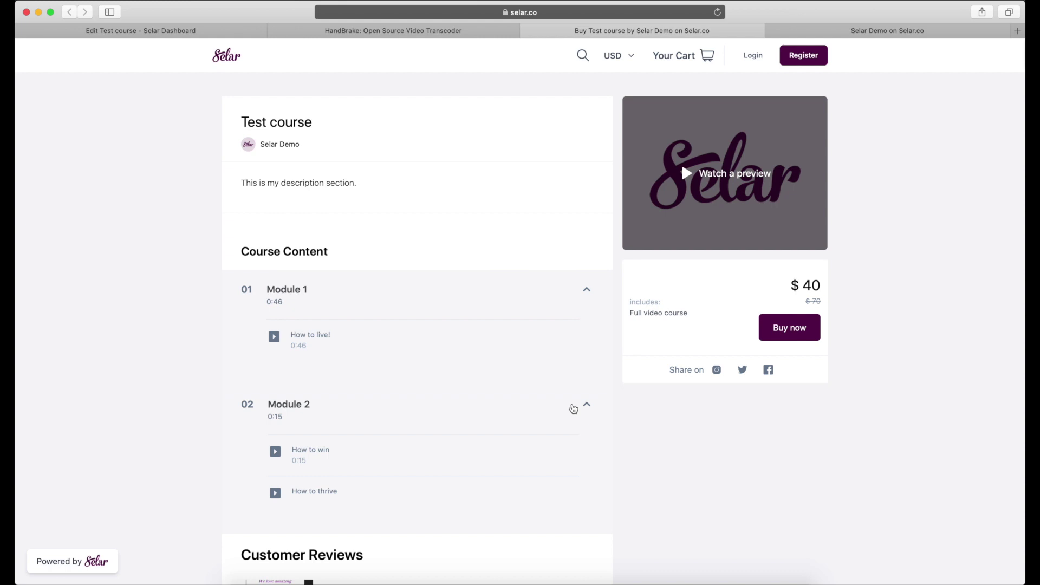
click(554, 409)
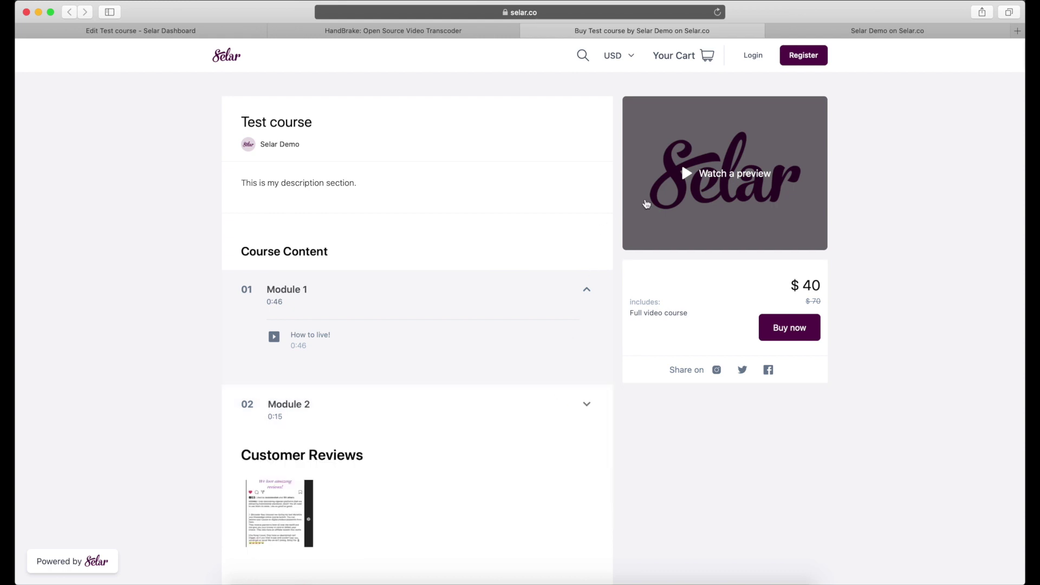
click(734, 169)
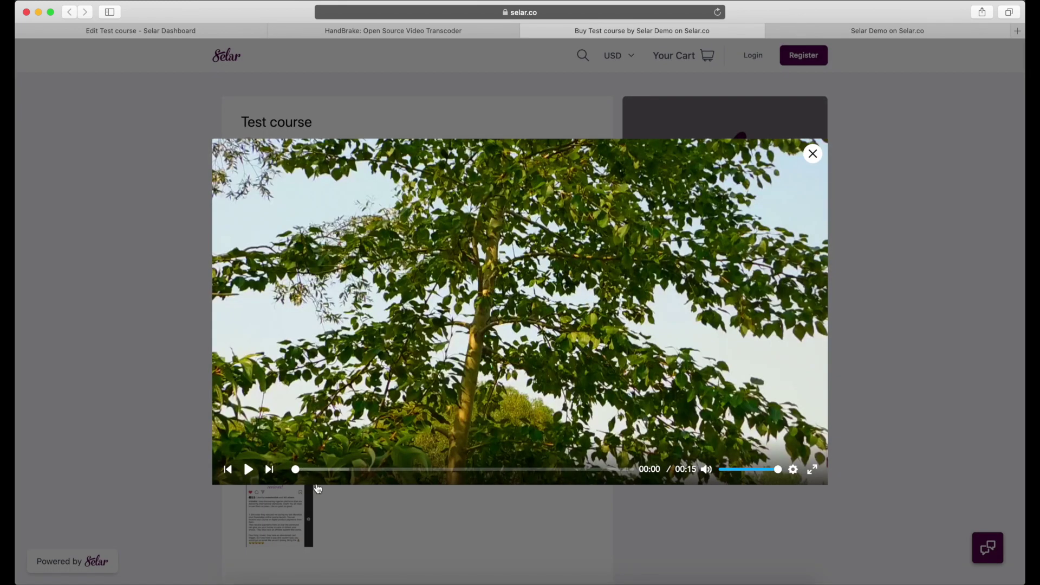
click(330, 469)
click(416, 469)
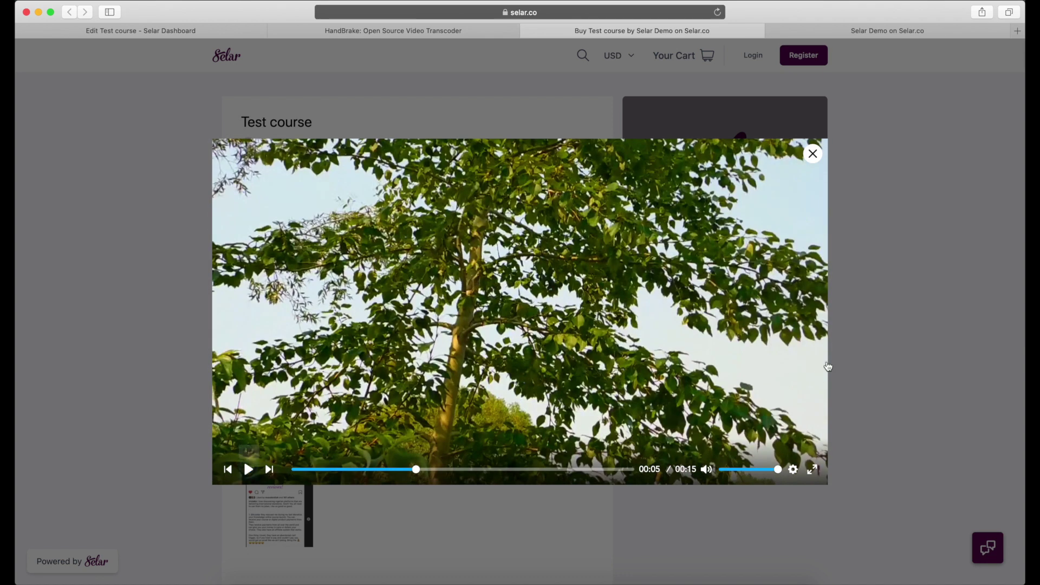
click(868, 374)
- View the enlarged review screenshot, then list the alternative display currencies from NGN to UGX
scroll(532, 427, down, 1)
scroll(533, 427, down, 4)
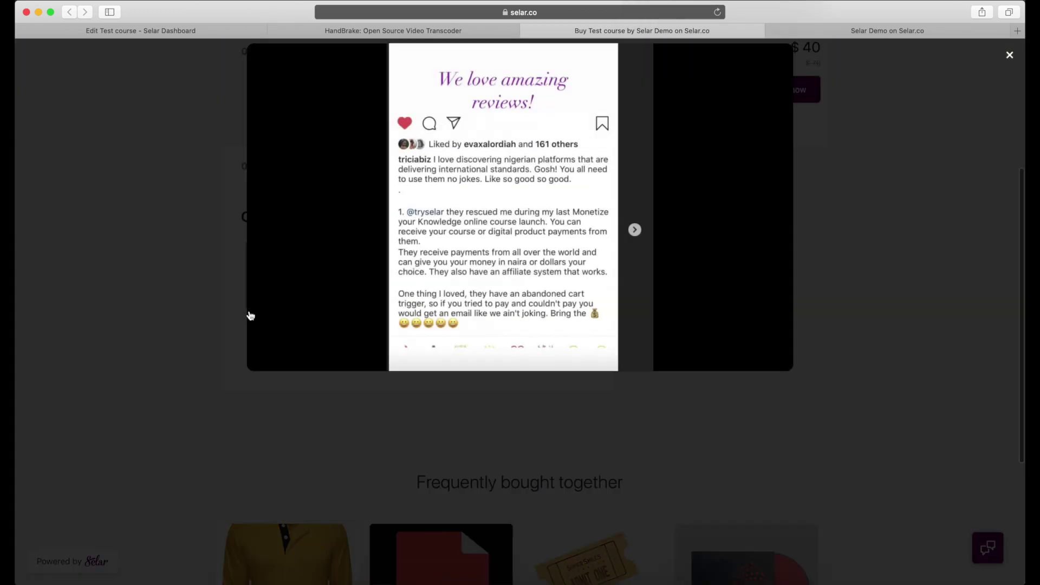
click(946, 405)
scroll(908, 267, up, 5)
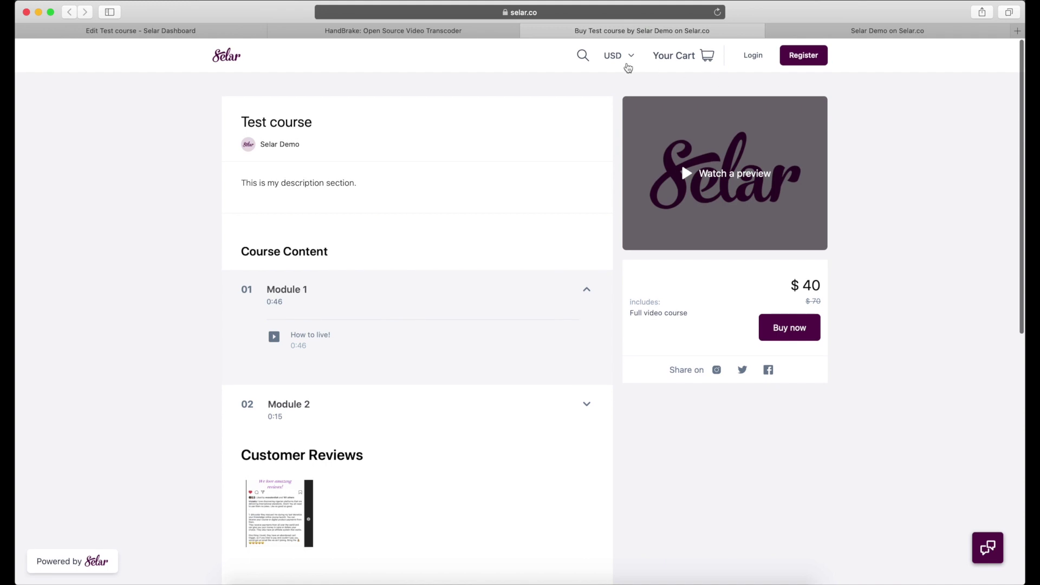
click(625, 64)
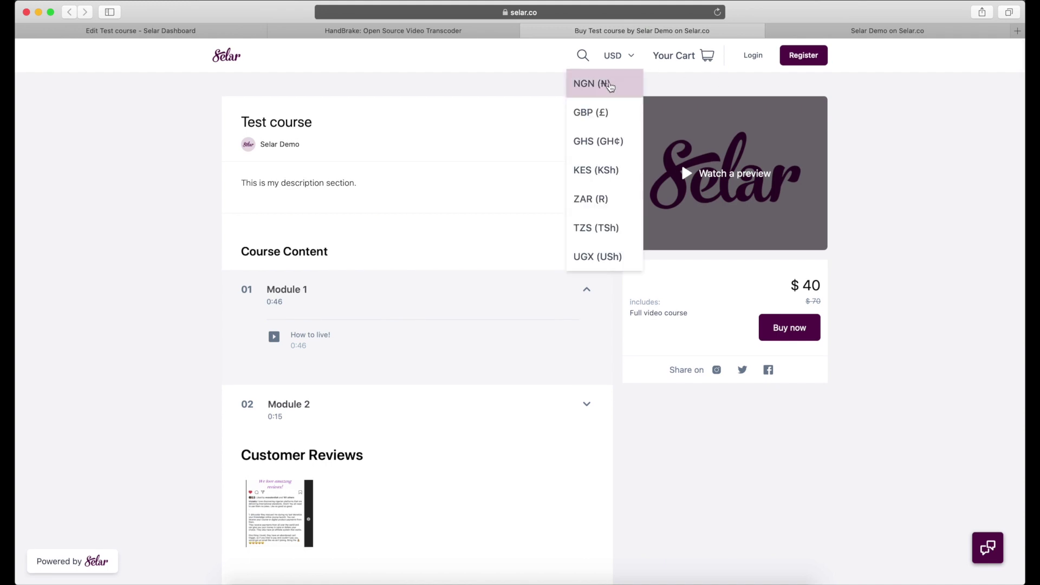
- Switch the price display to NGN, add the course to the cart, and go to checkout
click(609, 86)
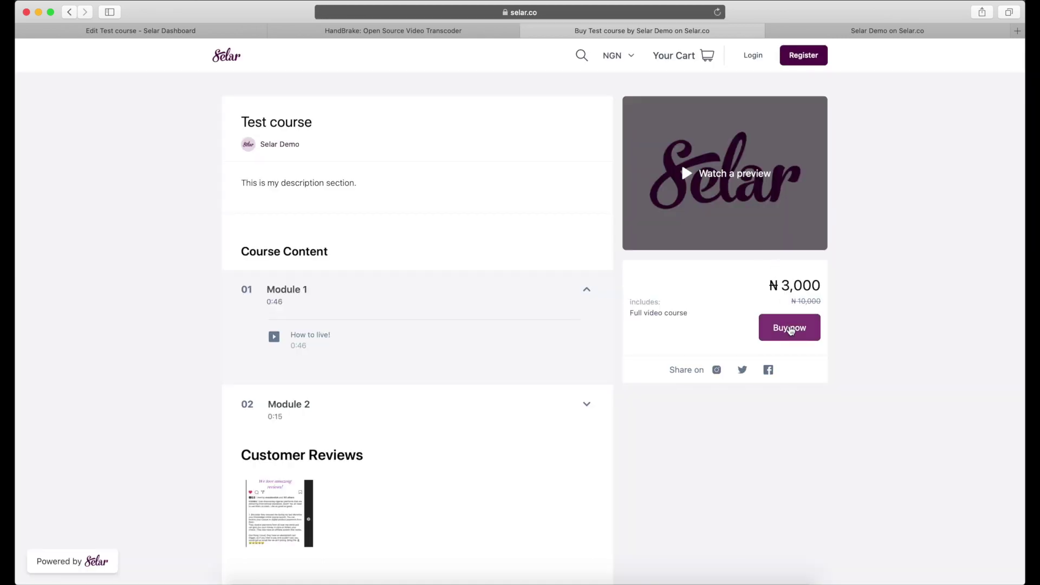
click(790, 331)
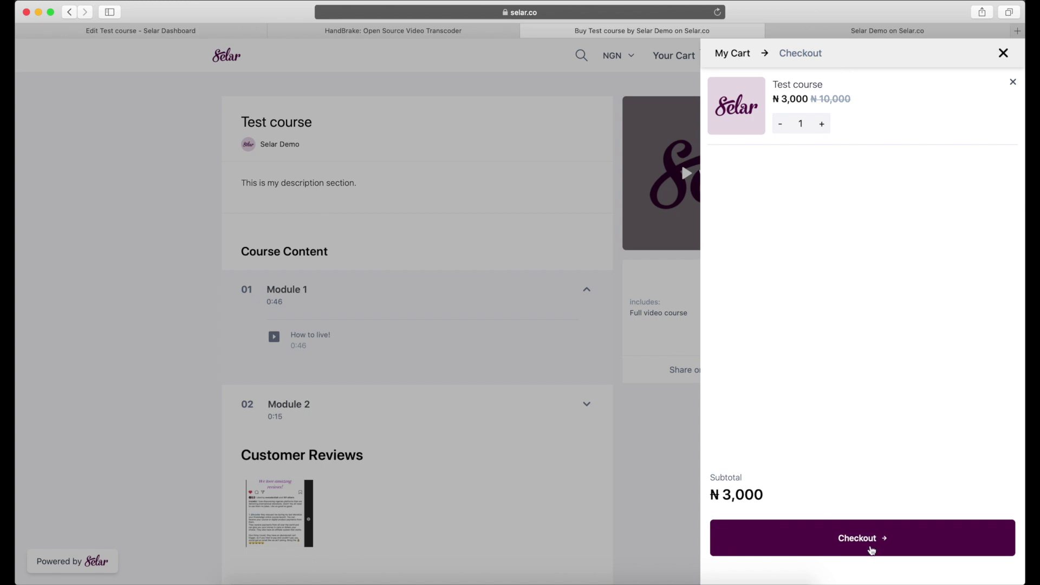
click(870, 549)
- Enter the buyer's name and e-mail, then pay NGN 3,000 with the successful test card
click(750, 136)
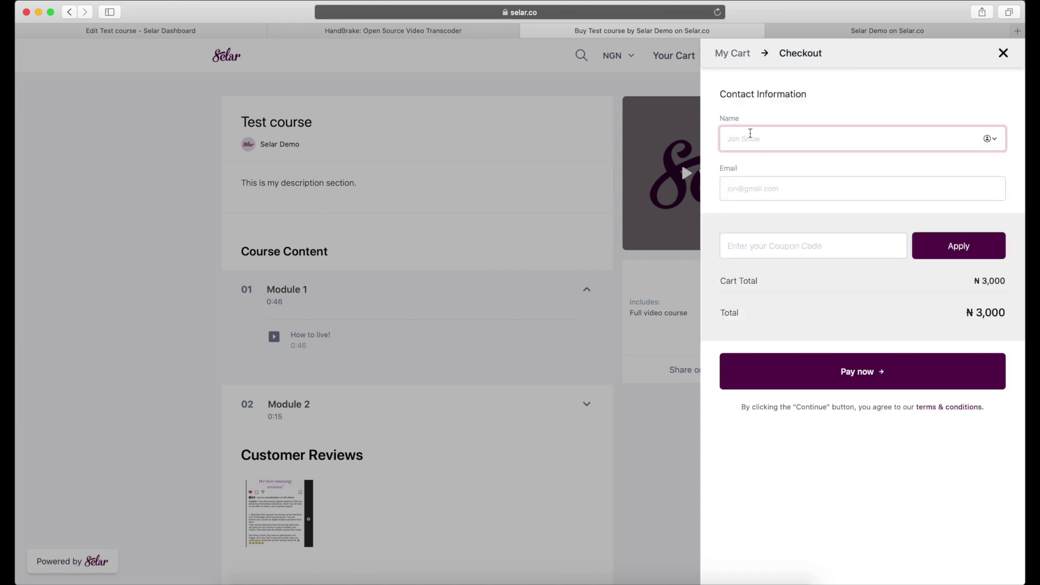
text(Douglas)
key(Tab)
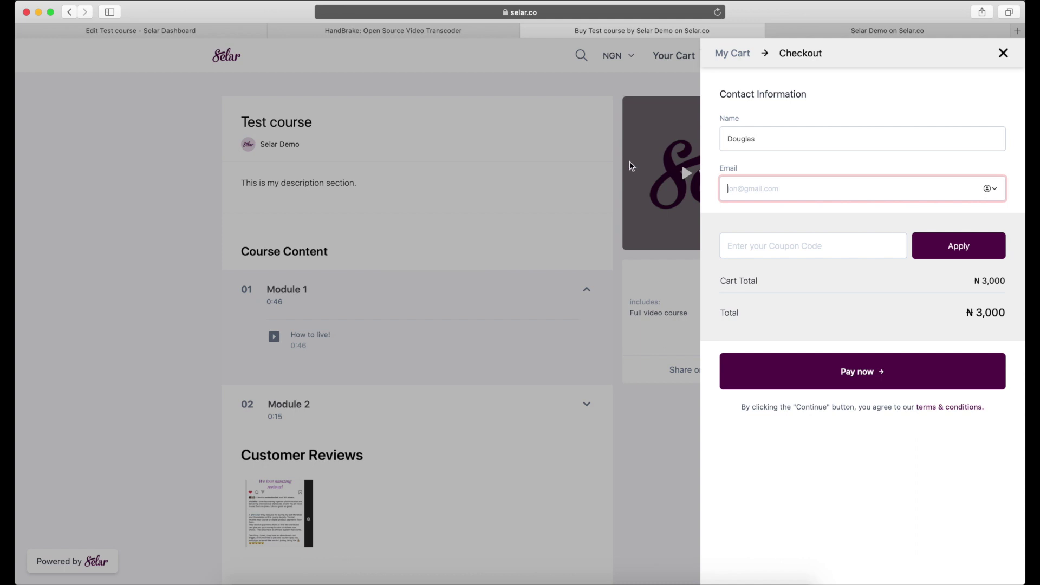
click(878, 371)
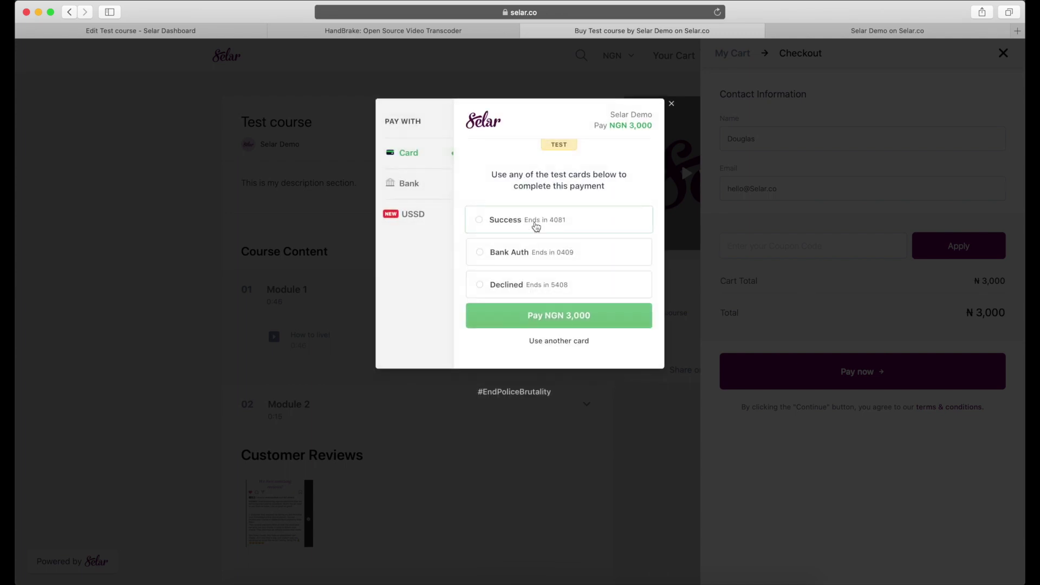
click(514, 228)
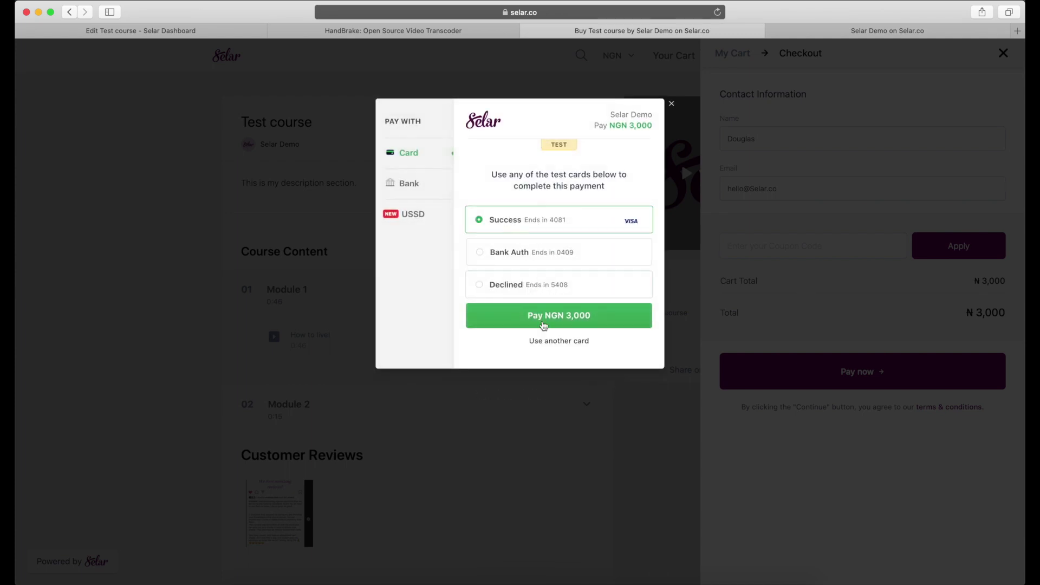
click(543, 318)
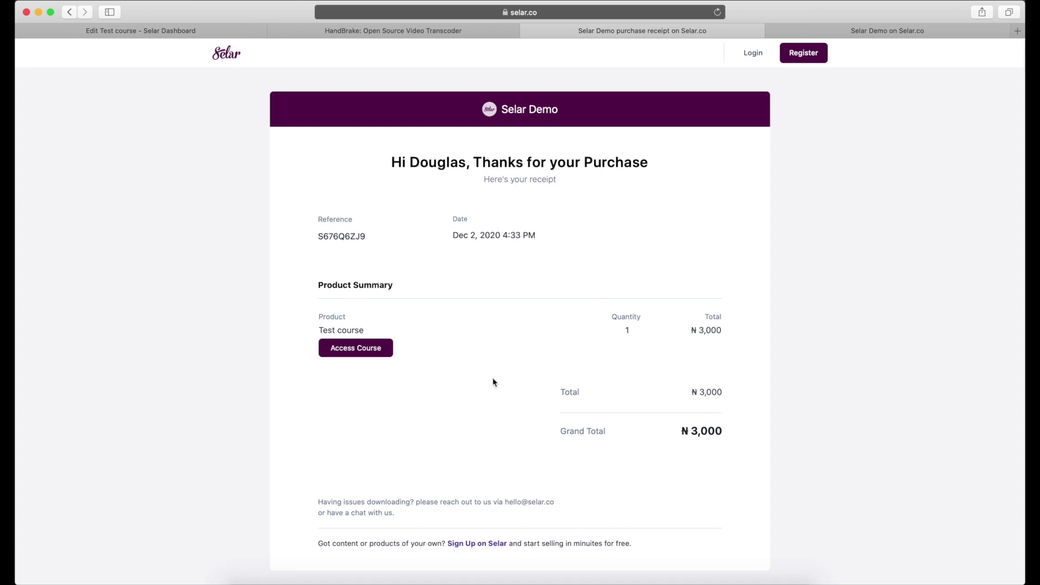
- Open the purchased course from the receipt and log in with the saved buyer login
click(359, 349)
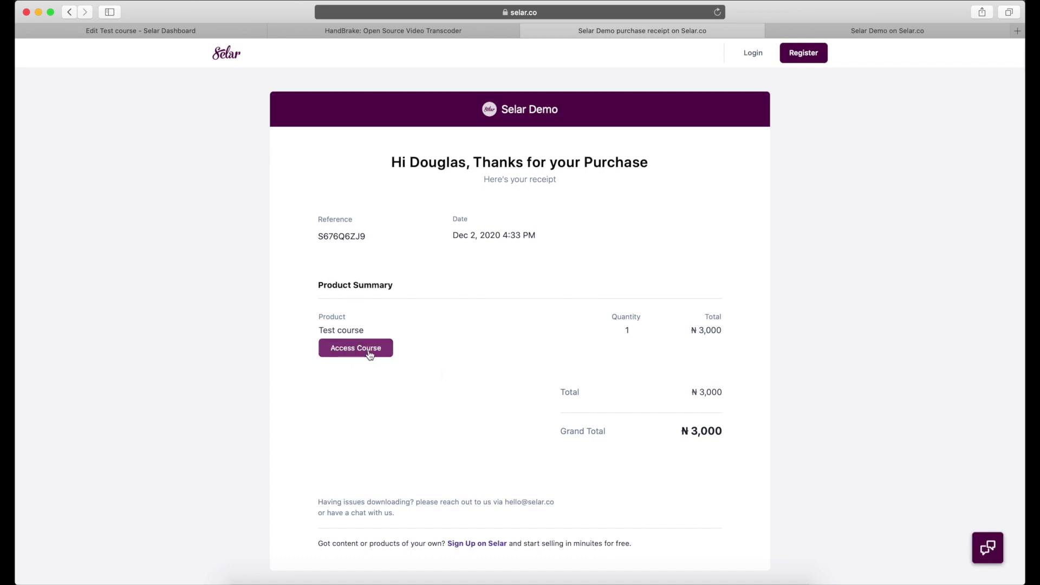
click(348, 351)
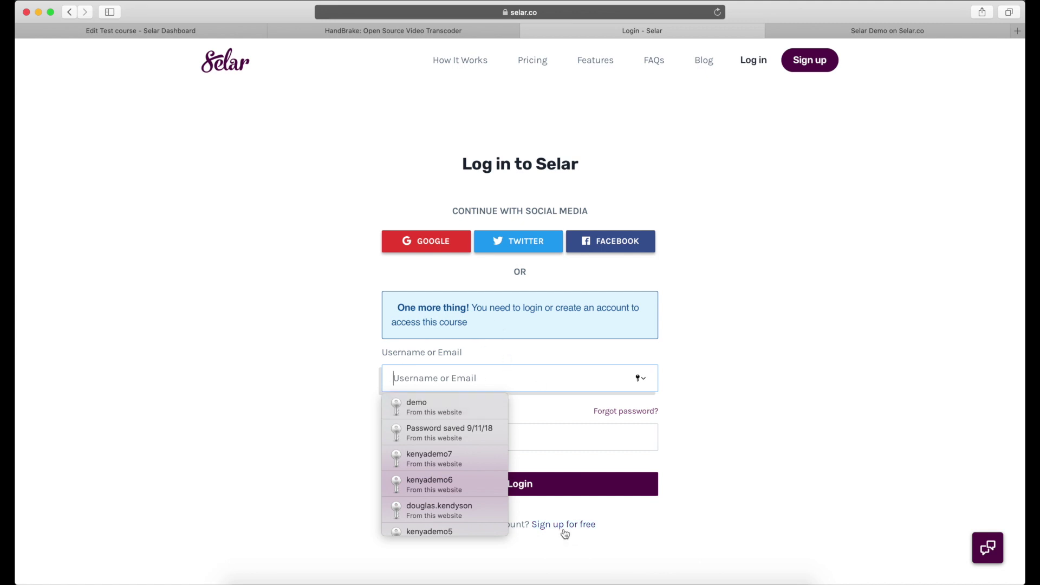
click(475, 409)
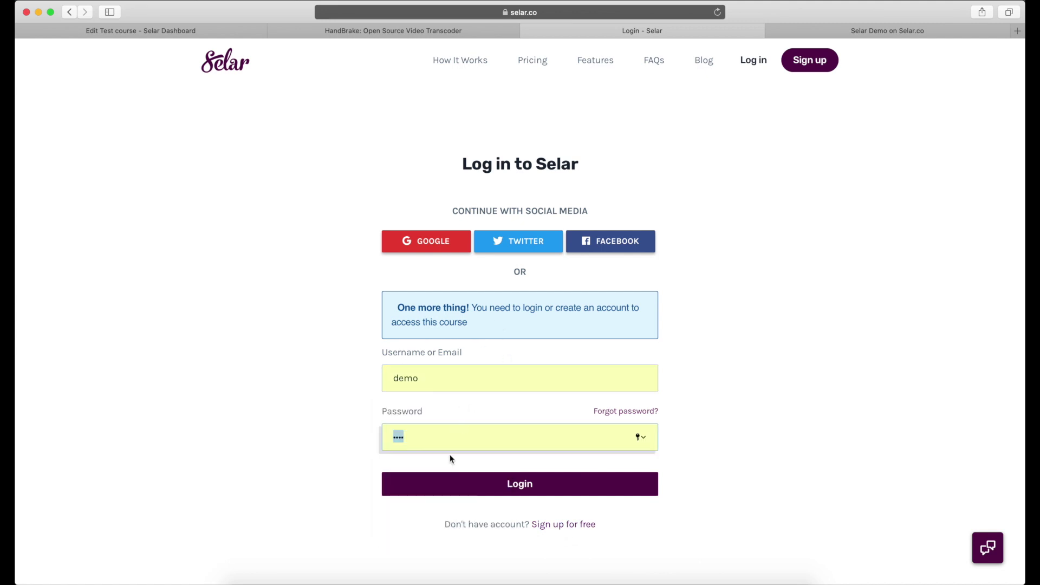
click(466, 484)
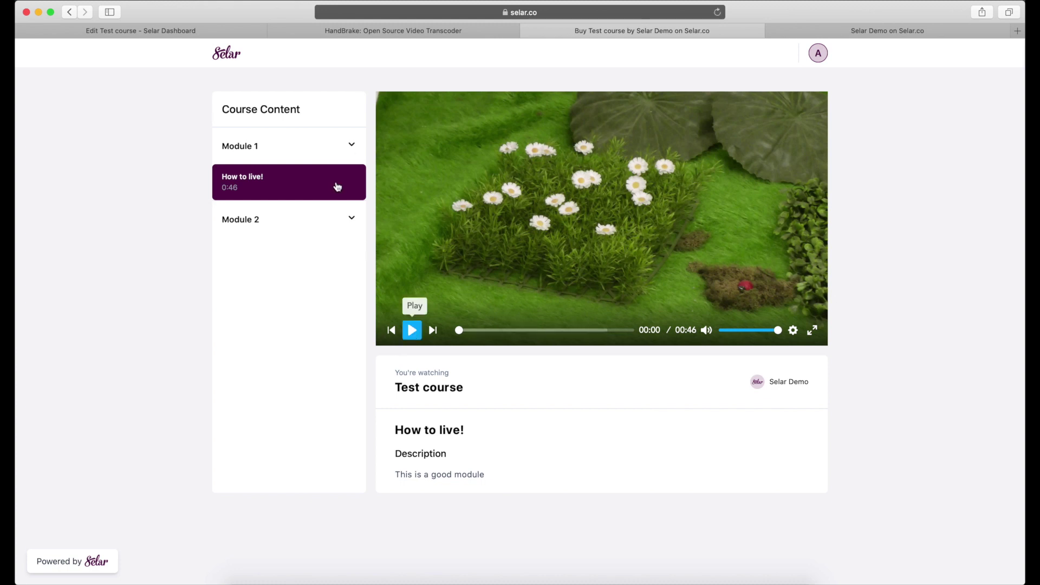
click(320, 224)
click(412, 331)
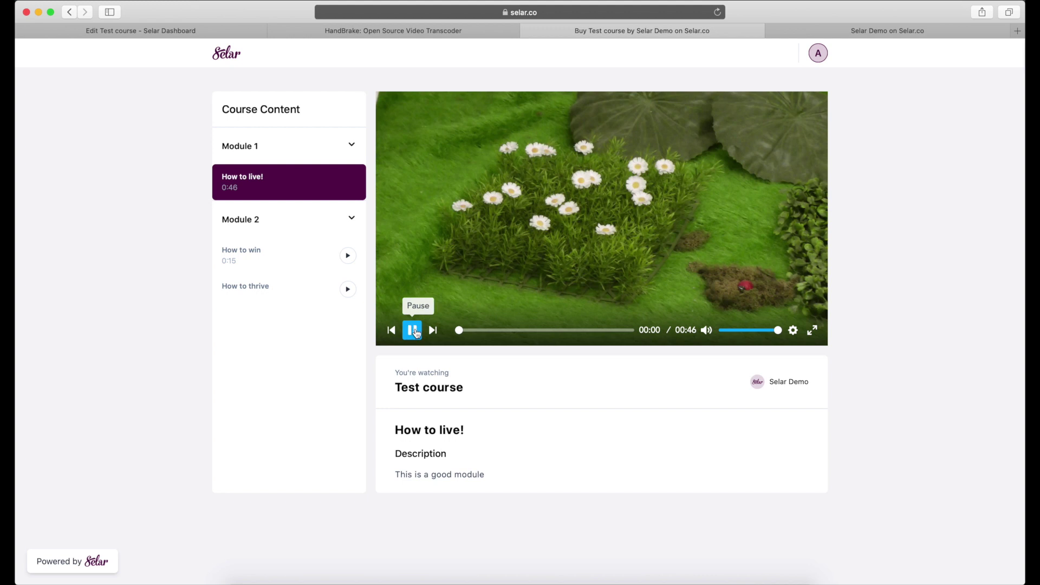
click(412, 331)
click(261, 254)
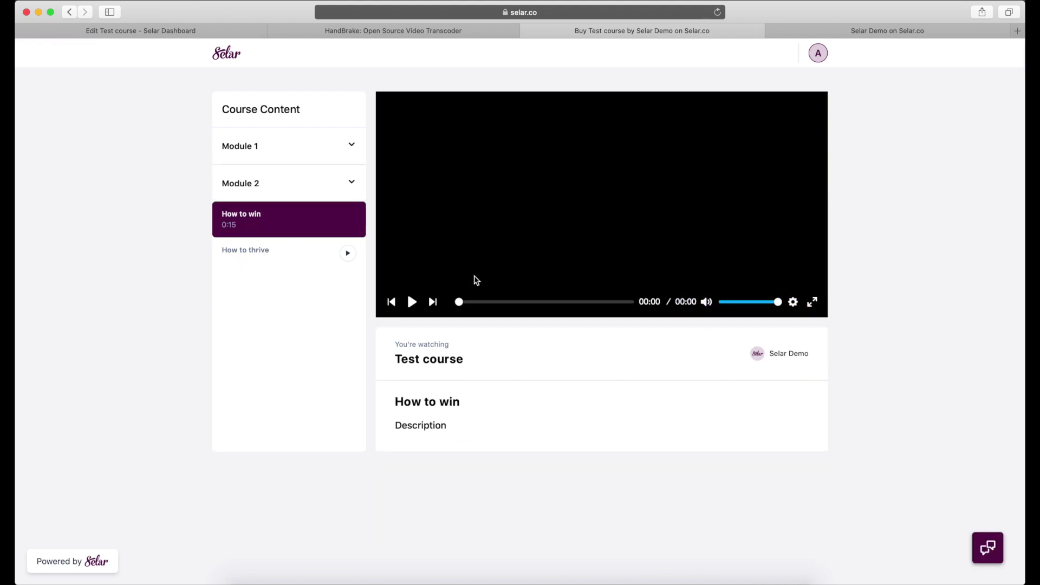
click(264, 260)
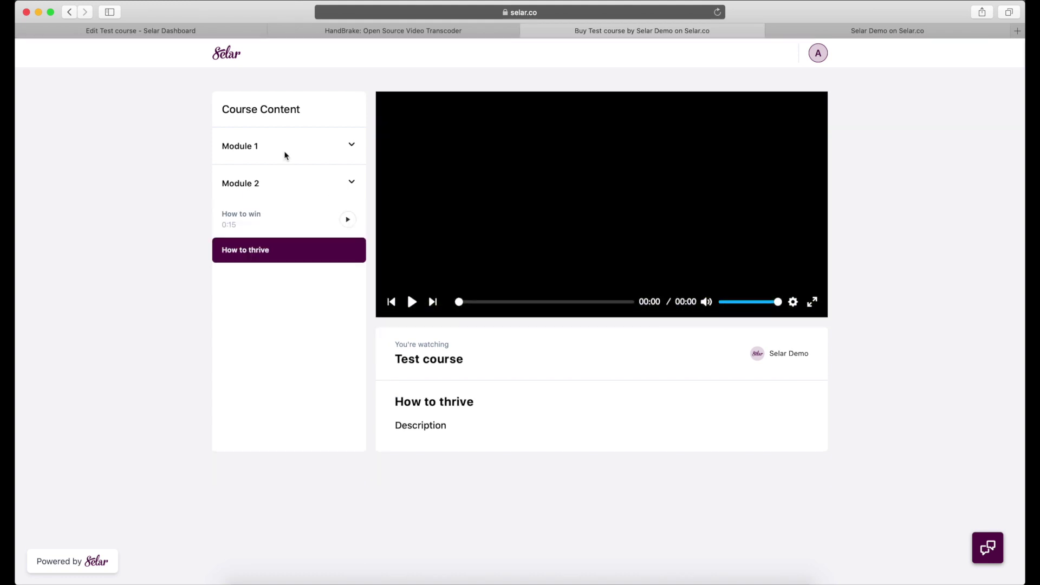
click(282, 151)
click(248, 181)
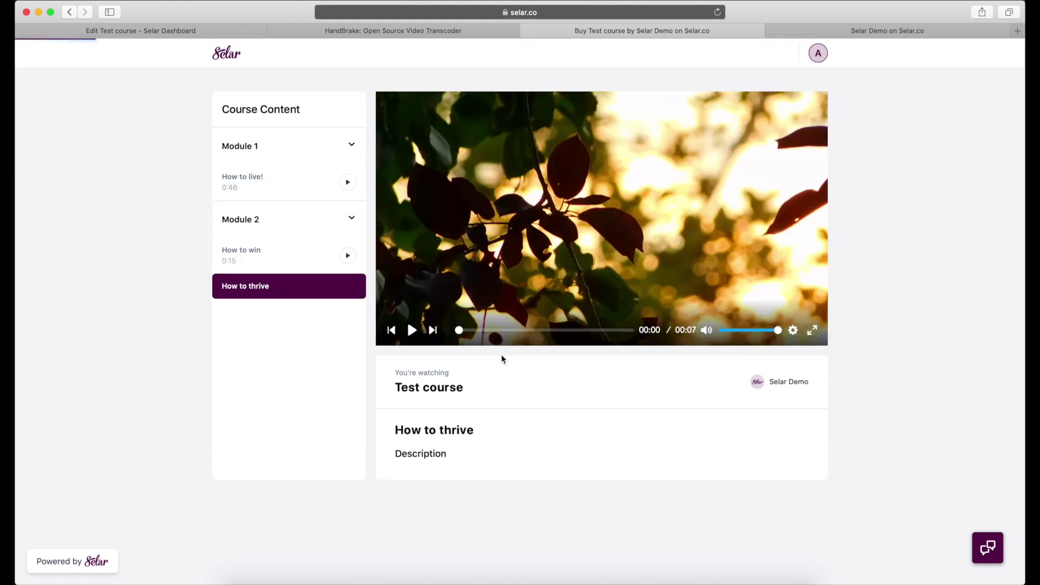